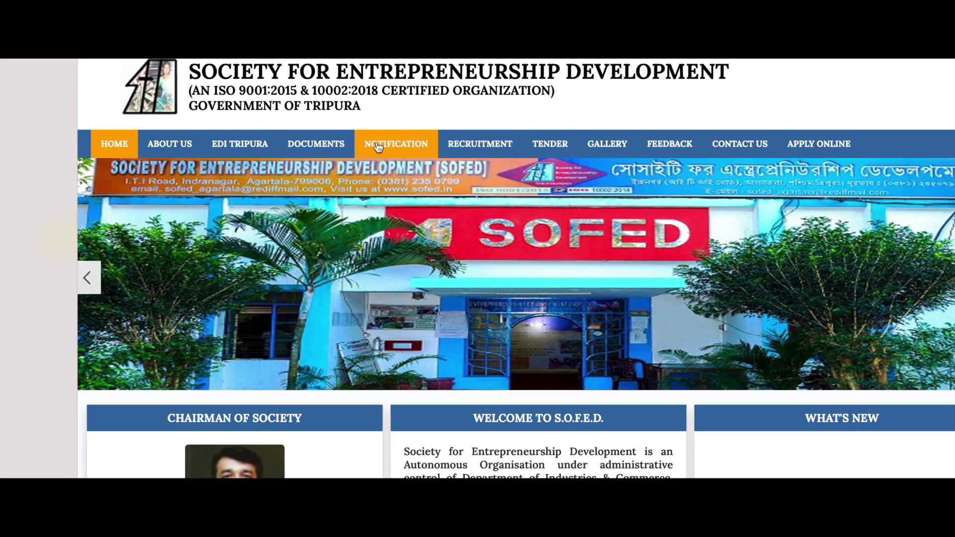
Open the online application portal and try to sign in with the applicant's phone number, password and verification code
left_click(831, 147)
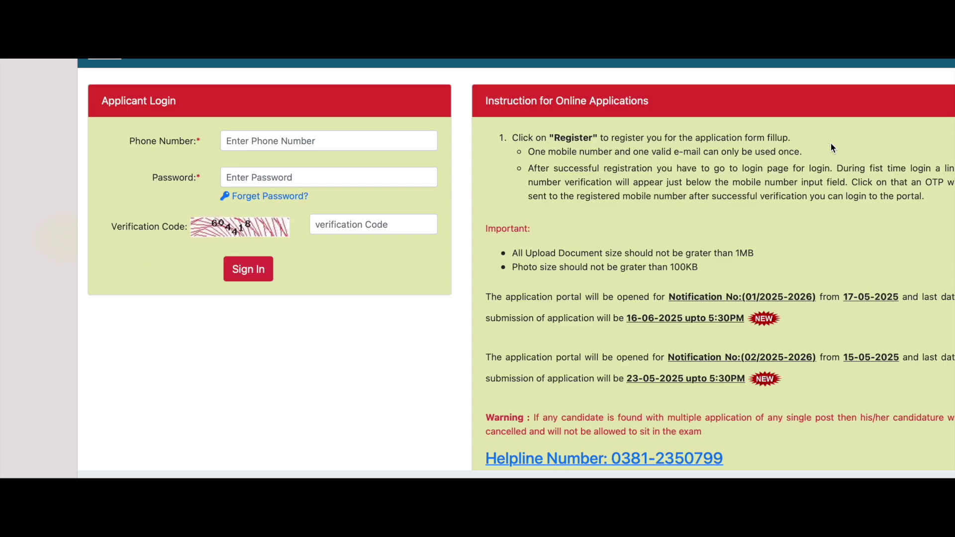
scroll(846, 205, "down", 1)
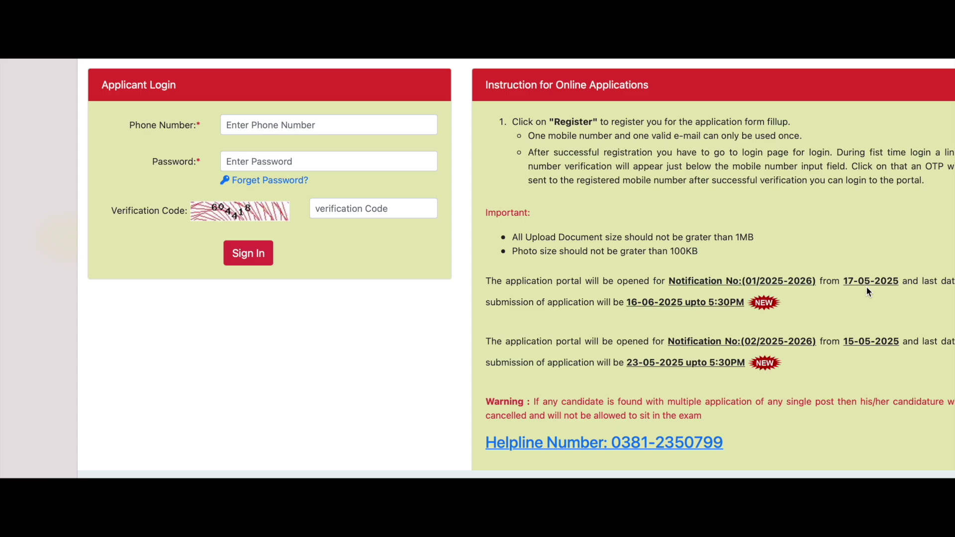
left_click(306, 125)
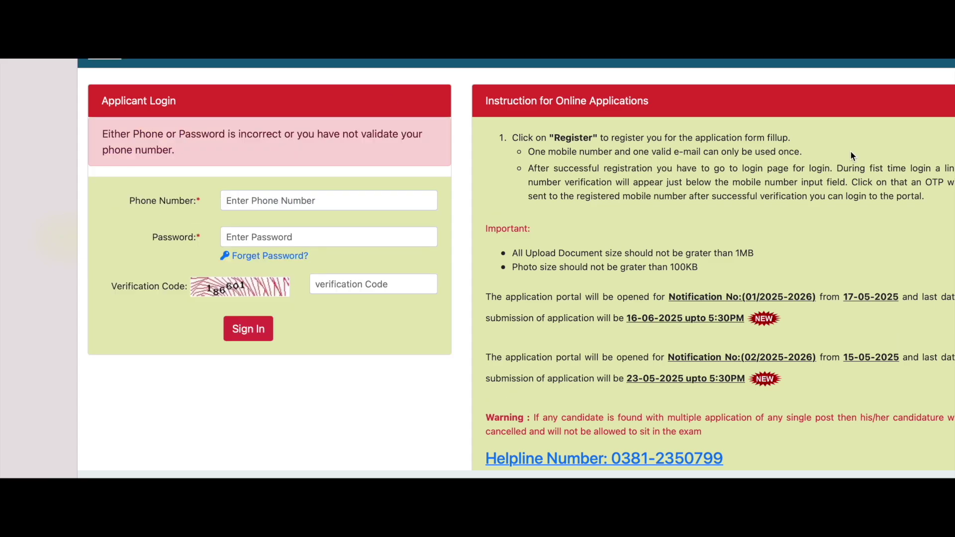
left_click(238, 200)
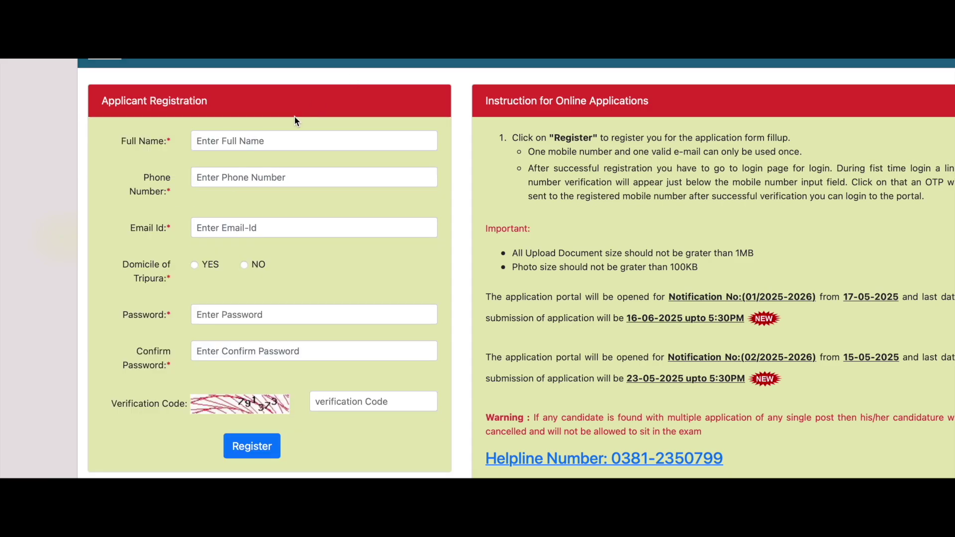
Register the applicant with full name, phone number, e-mail, Domicile of Tripura YES, a confirmed password and the verification code
scroll(348, 307, "down", 2)
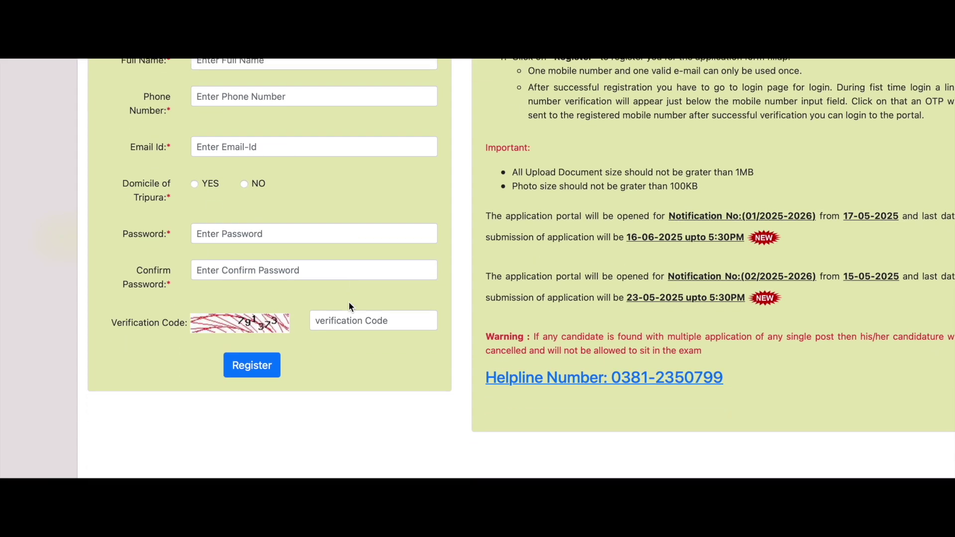
scroll(349, 307, "up", 2)
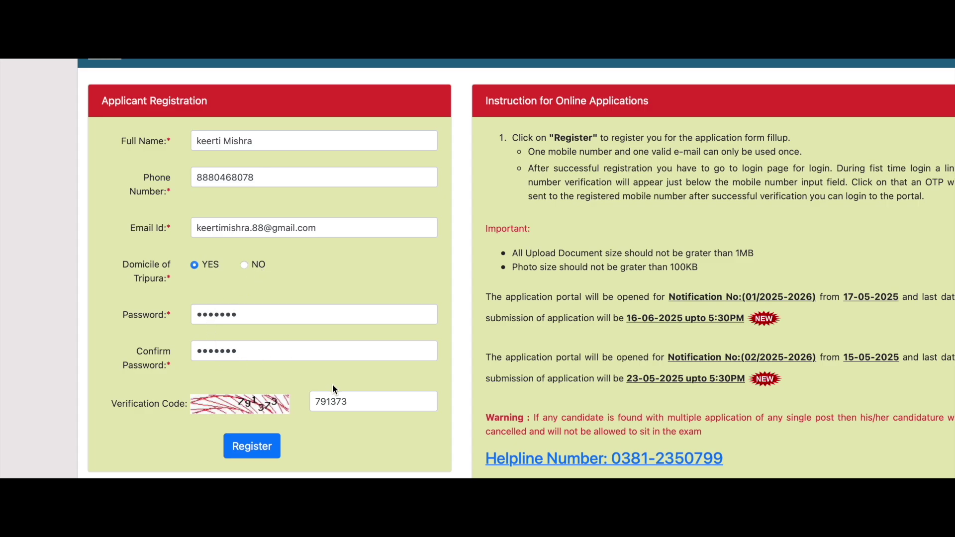
left_click(261, 449)
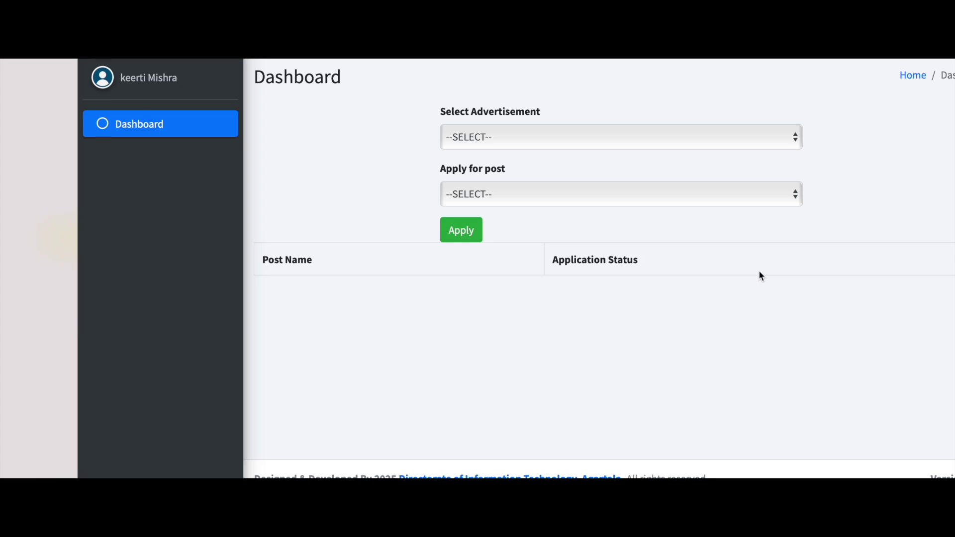
Choose the advertisement "(01/2025-26)Recruitment notification under different Government Department and PSUs" on the dashboard
left_click(768, 142)
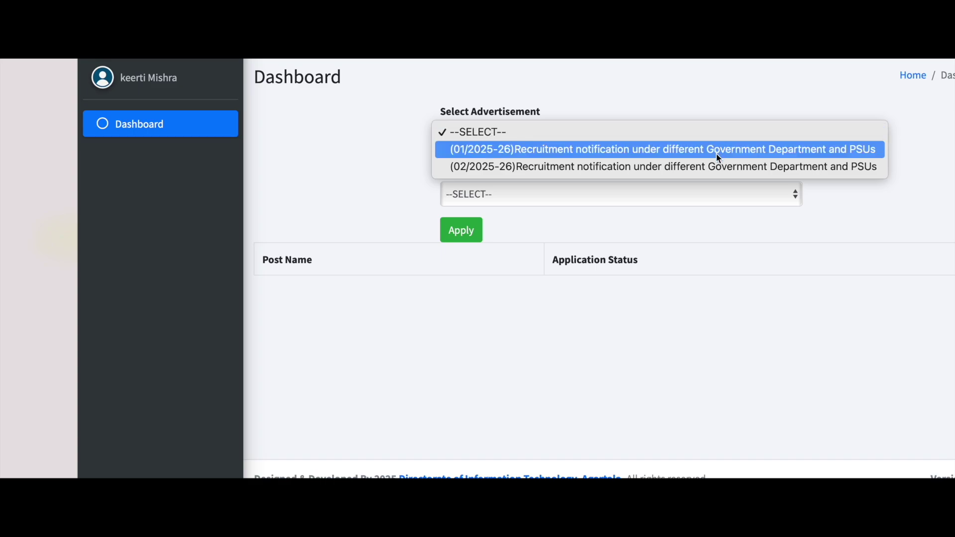
left_click(580, 156)
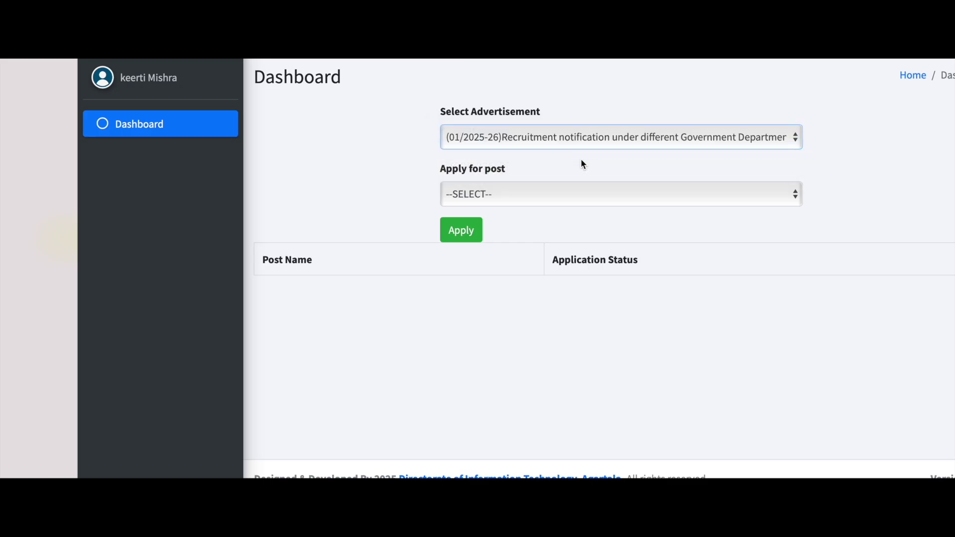
Look through the list of posts available to apply for, from the Lokayukta posts to the Data Entry Operator posts
left_click(580, 197)
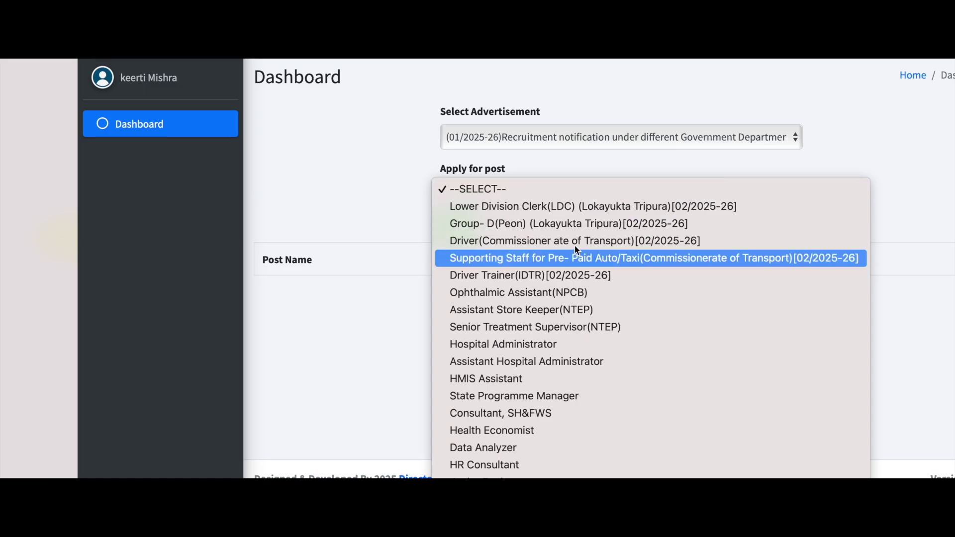
scroll(662, 356, "down", 15)
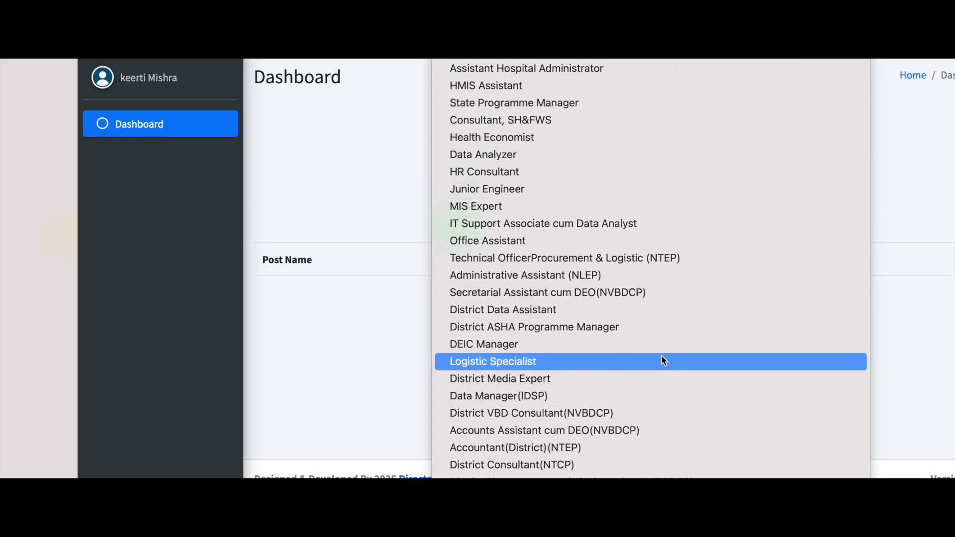
scroll(662, 359, "down", 10)
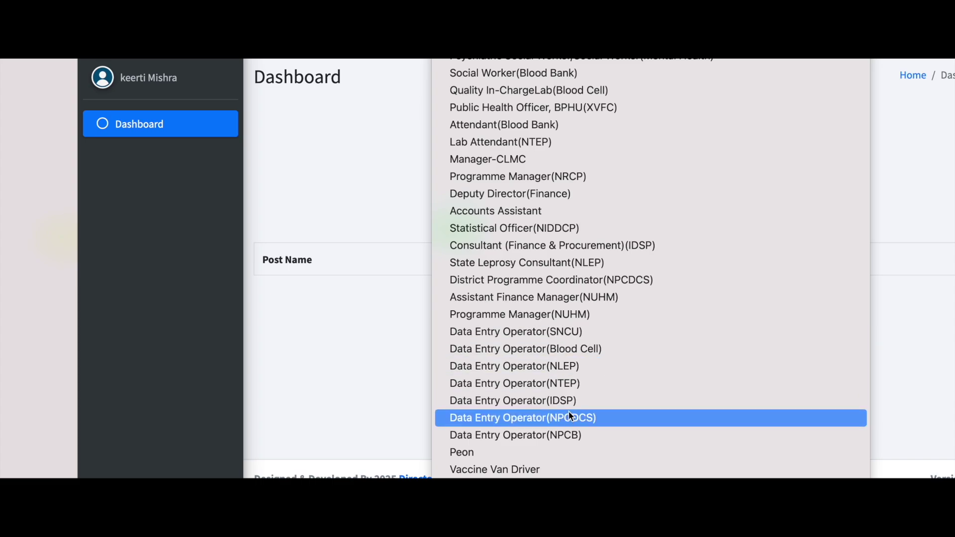
scroll(595, 246, "up", 2)
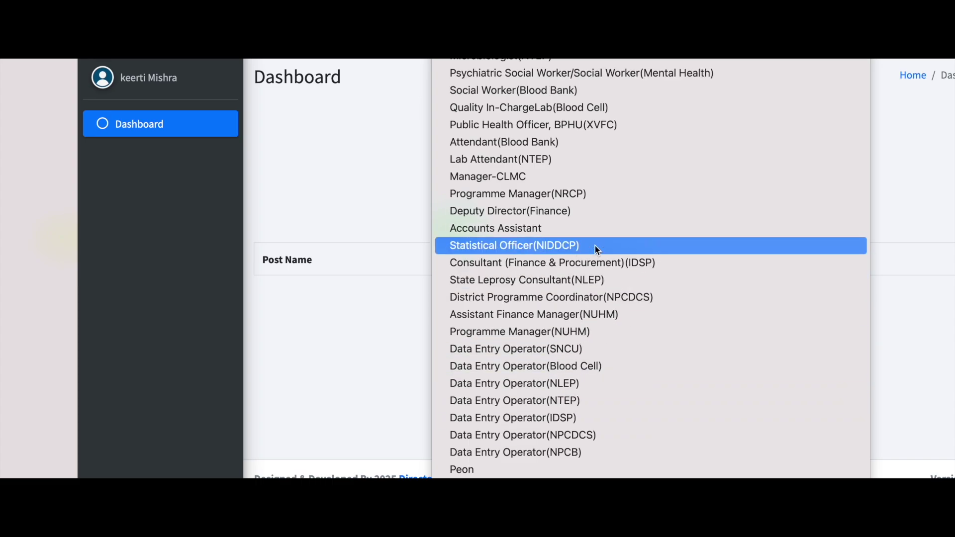
scroll(595, 246, "up", 2)
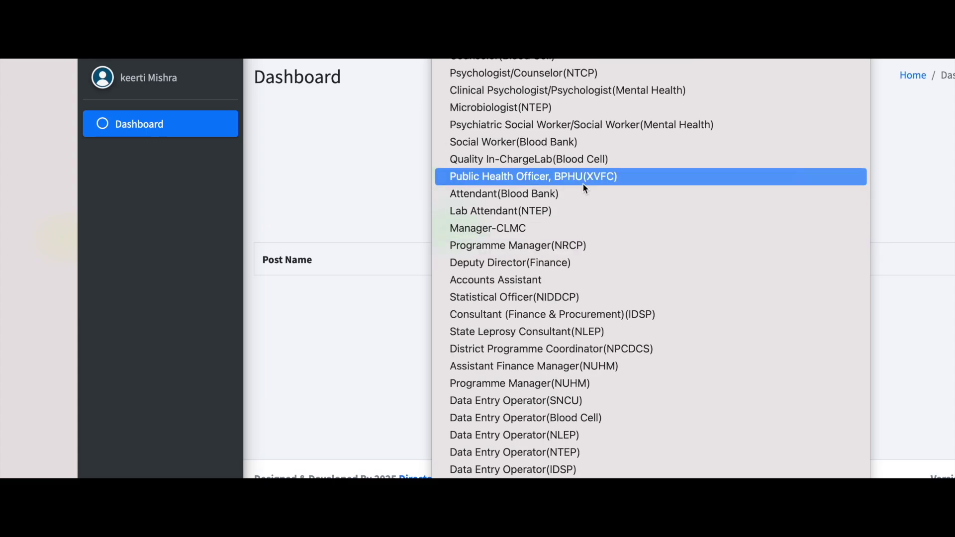
scroll(583, 184, "up", 5)
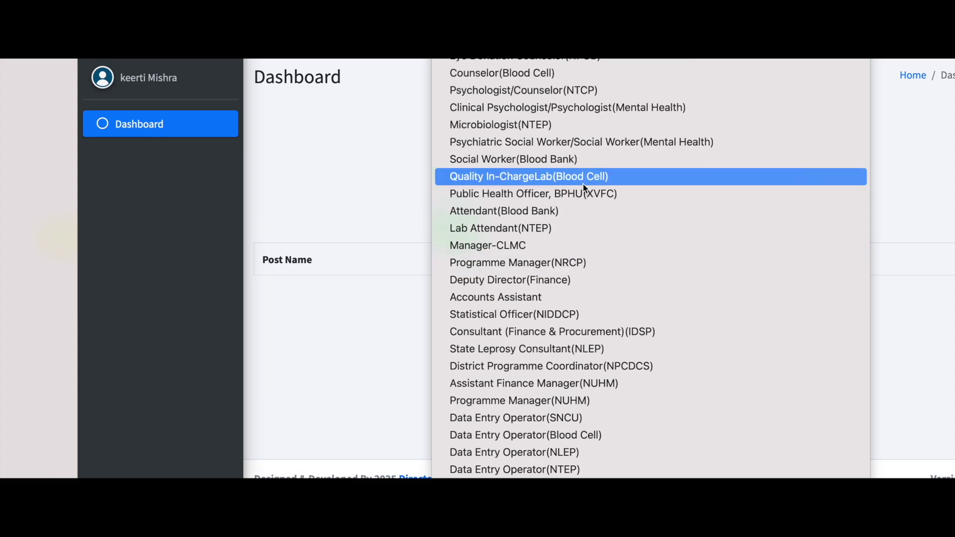
scroll(583, 184, "up", 1)
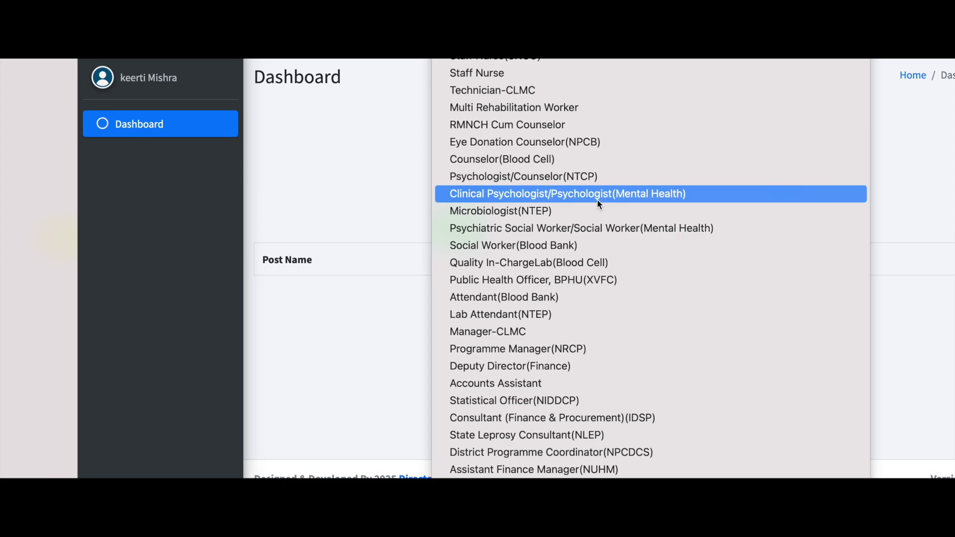
scroll(600, 203, "up", 2)
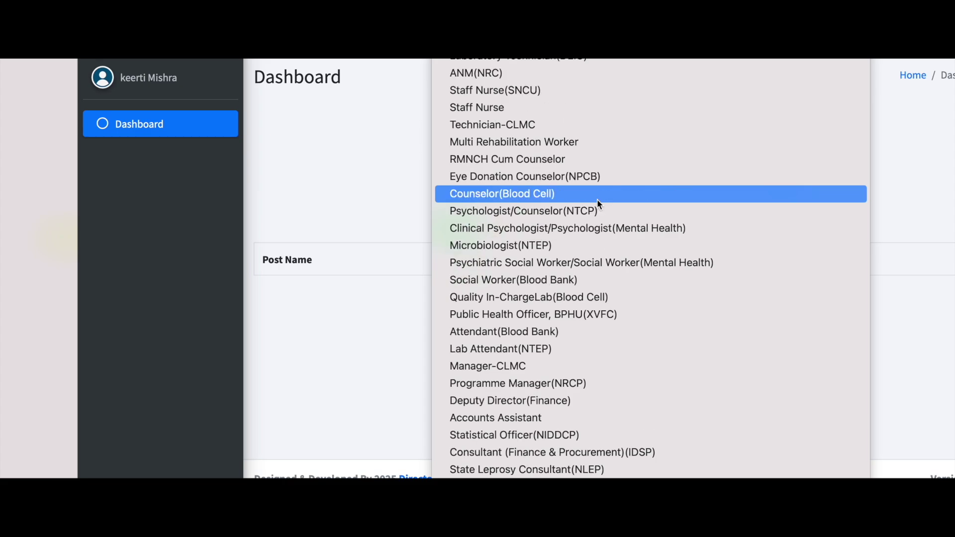
scroll(599, 203, "up", 1)
scroll(600, 203, "up", 3)
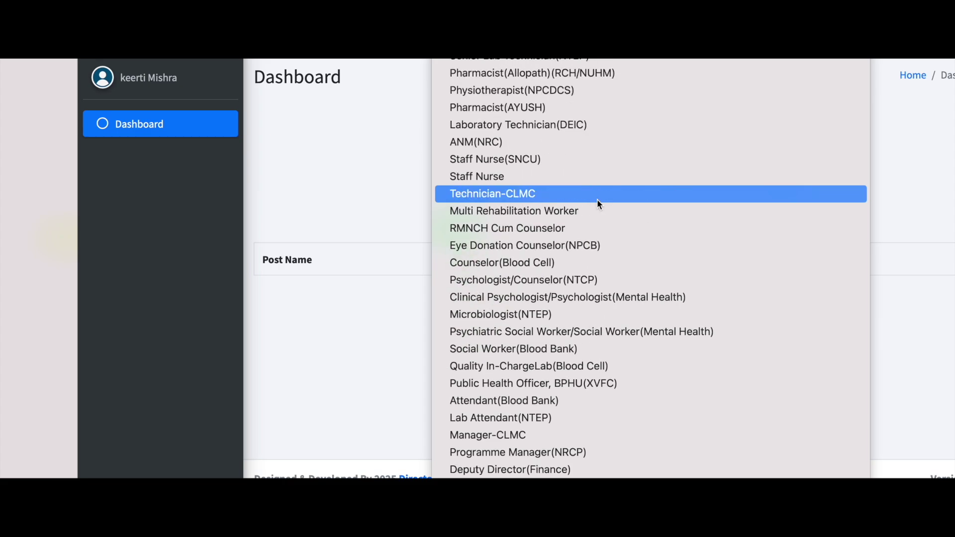
scroll(600, 203, "up", 1)
scroll(600, 204, "up", 1)
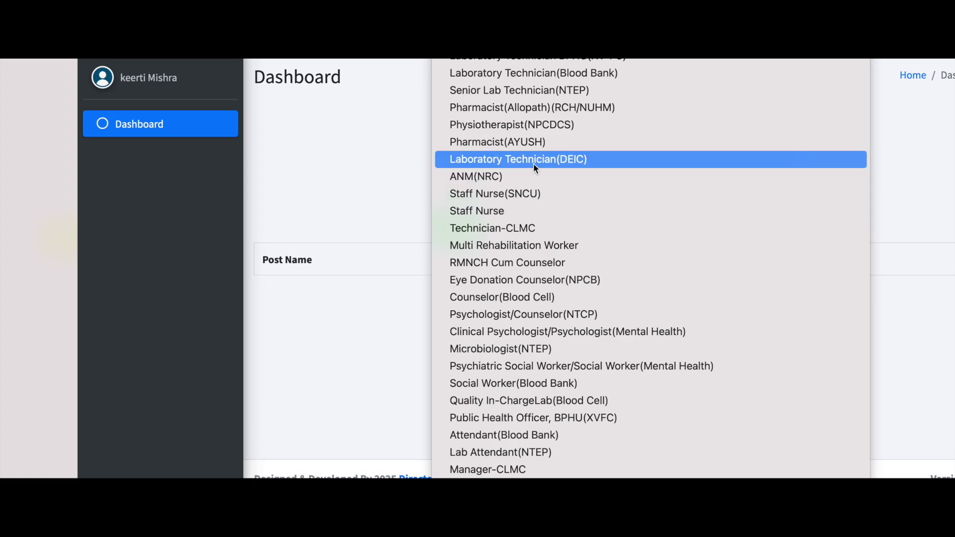
scroll(534, 164, "up", 2)
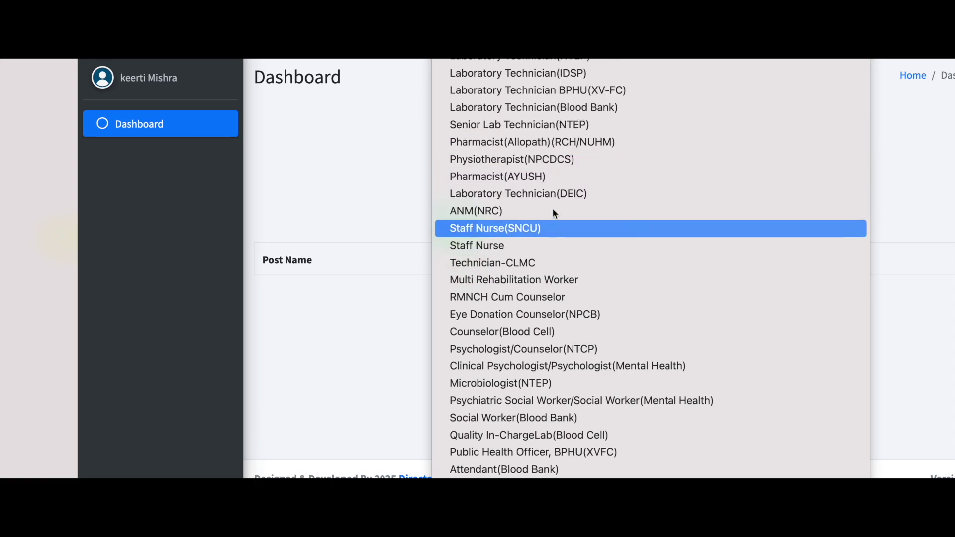
scroll(559, 202, "up", 4)
scroll(560, 202, "up", 1)
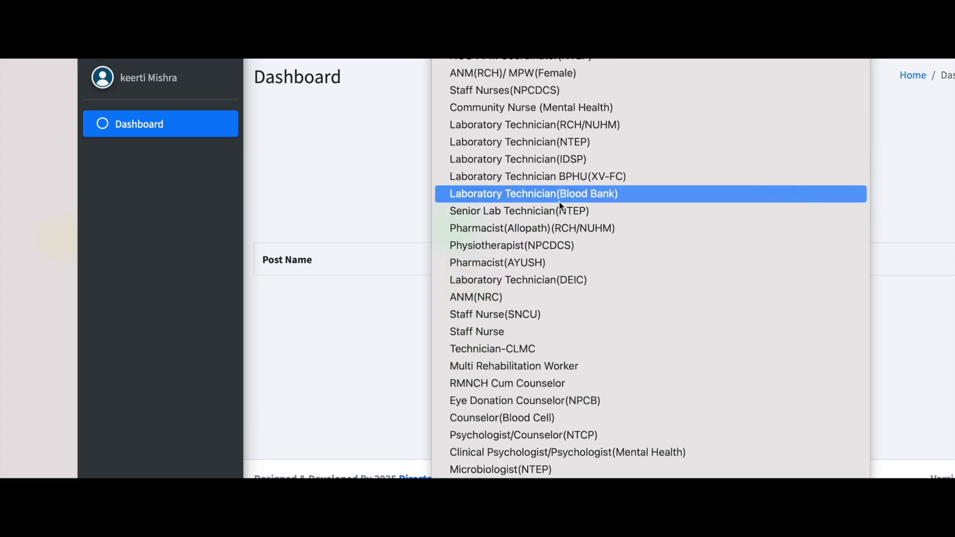
scroll(559, 202, "up", 2)
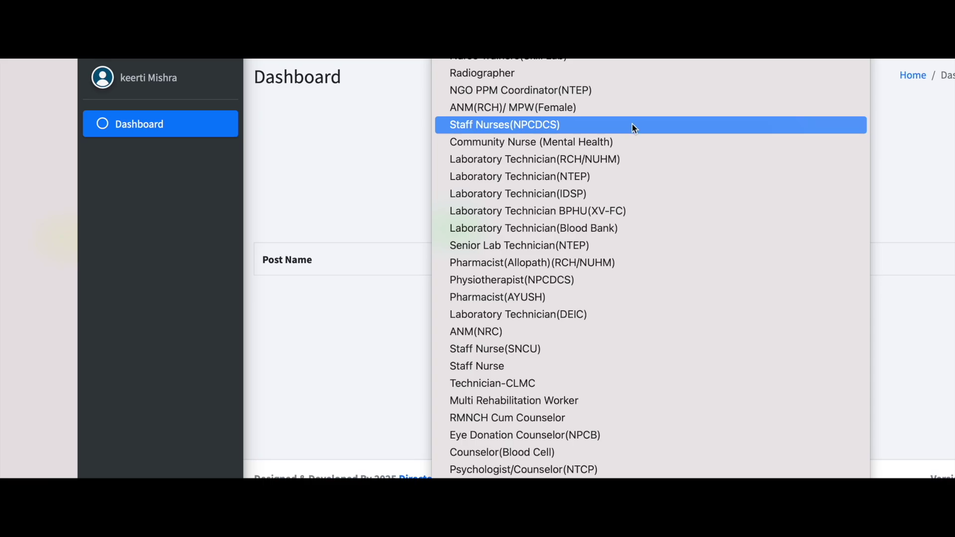
scroll(605, 107, "up", 5)
scroll(606, 110, "up", 20)
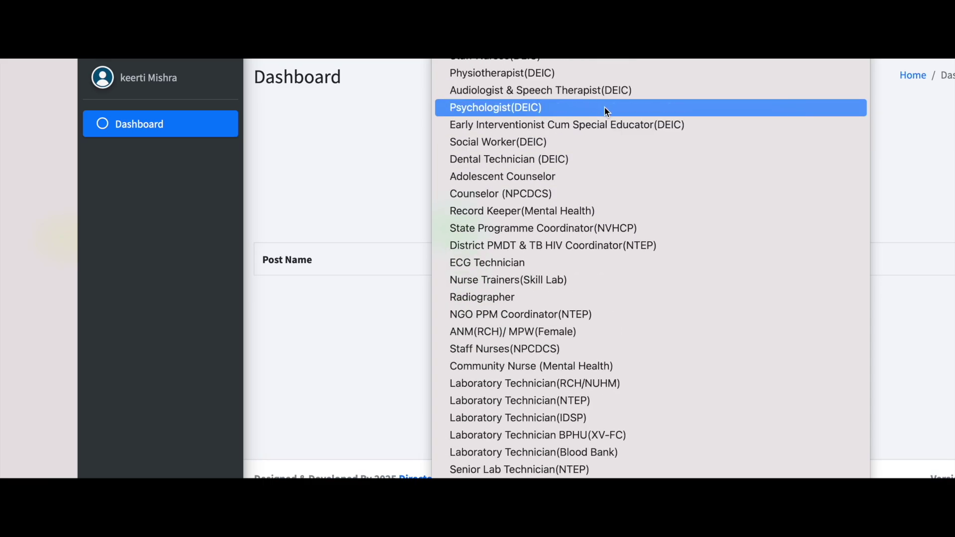
left_click(367, 112)
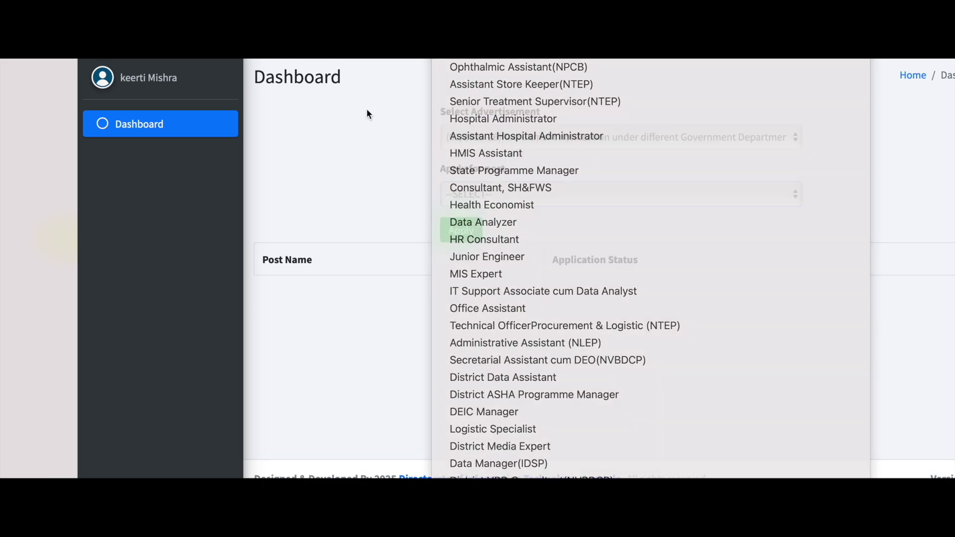
Select Community Health Officer(CHO) as the post to apply for and open its new application form
left_click(543, 195)
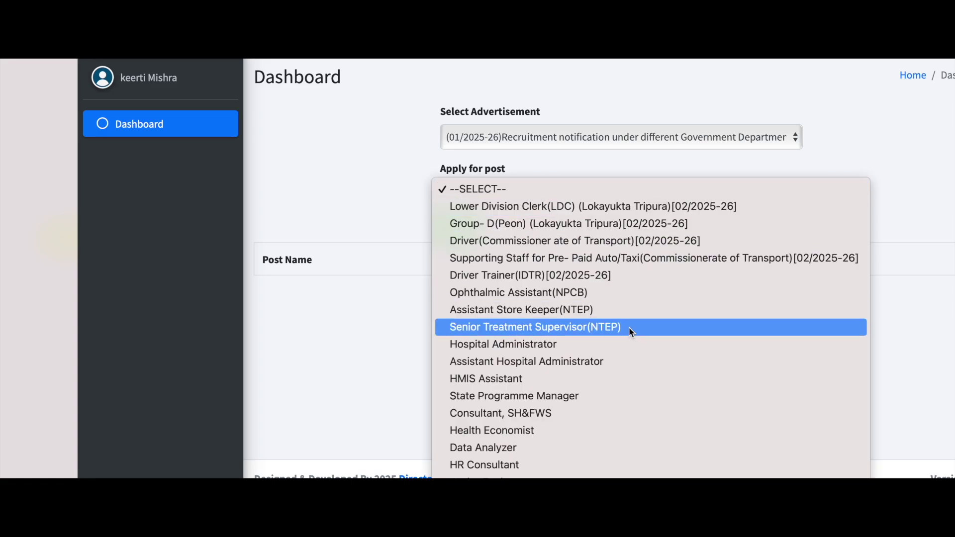
scroll(677, 368, "down", 5)
scroll(677, 367, "down", 13)
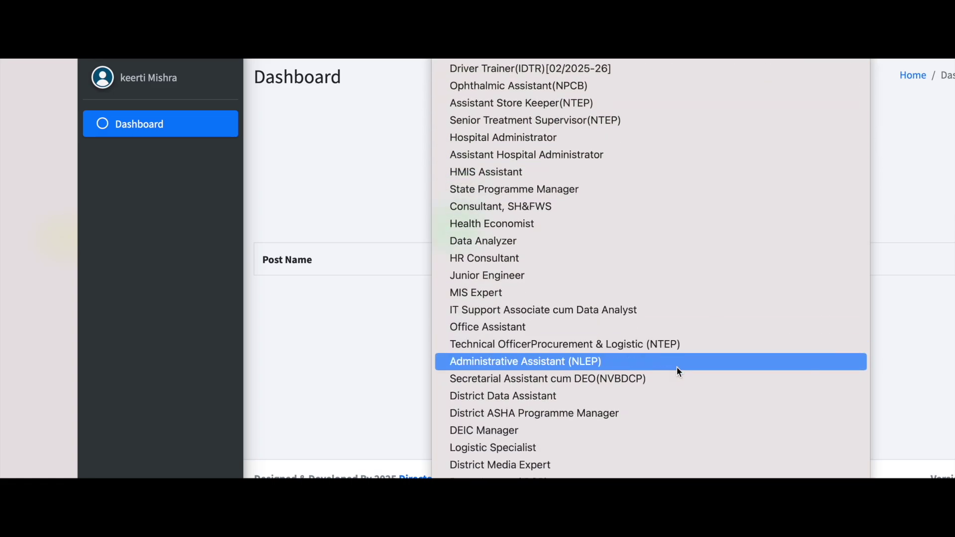
scroll(677, 366, "down", 7)
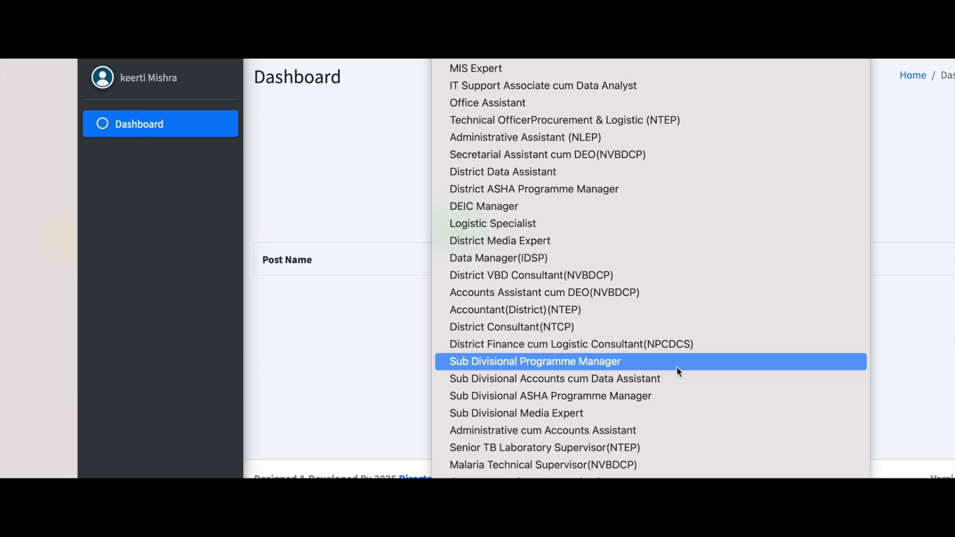
scroll(676, 366, "down", 4)
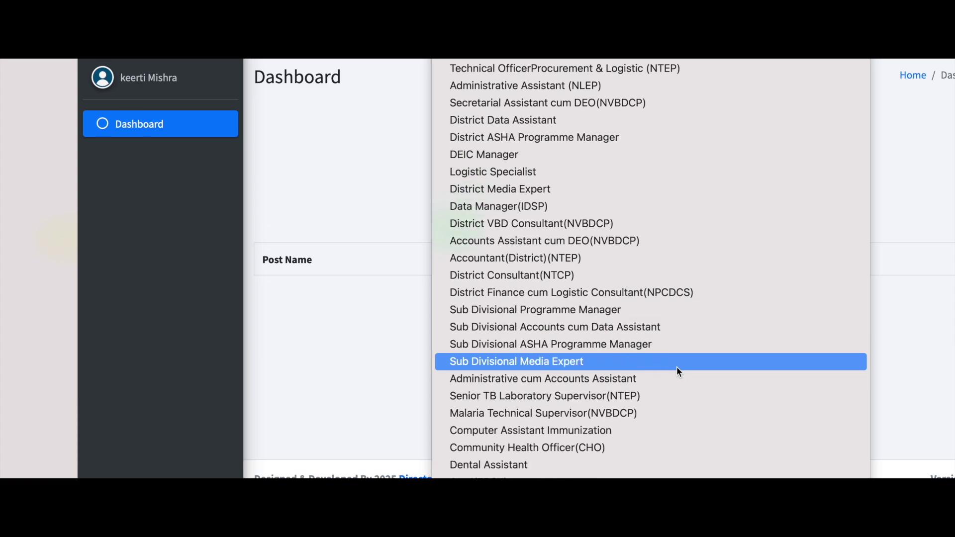
scroll(676, 371, "down", 5)
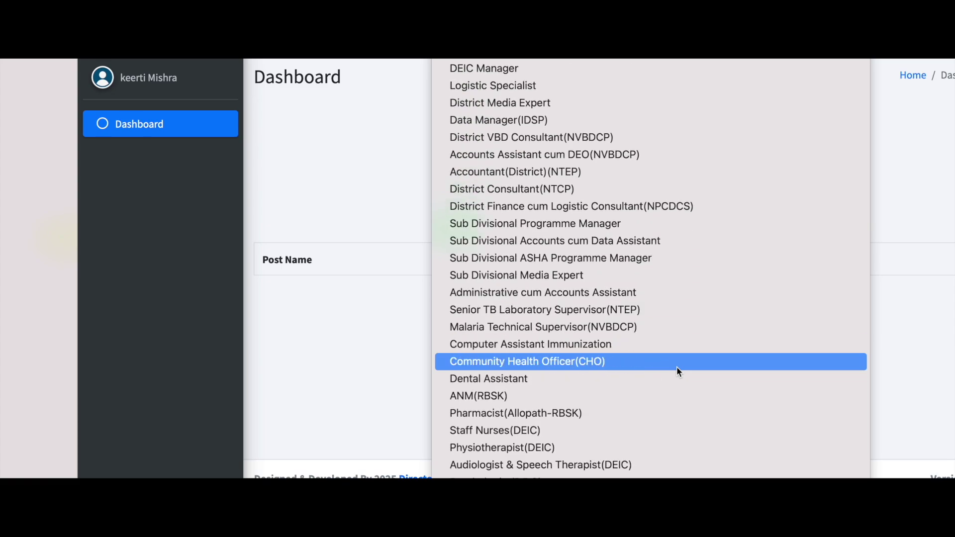
scroll(678, 369, "down", 2)
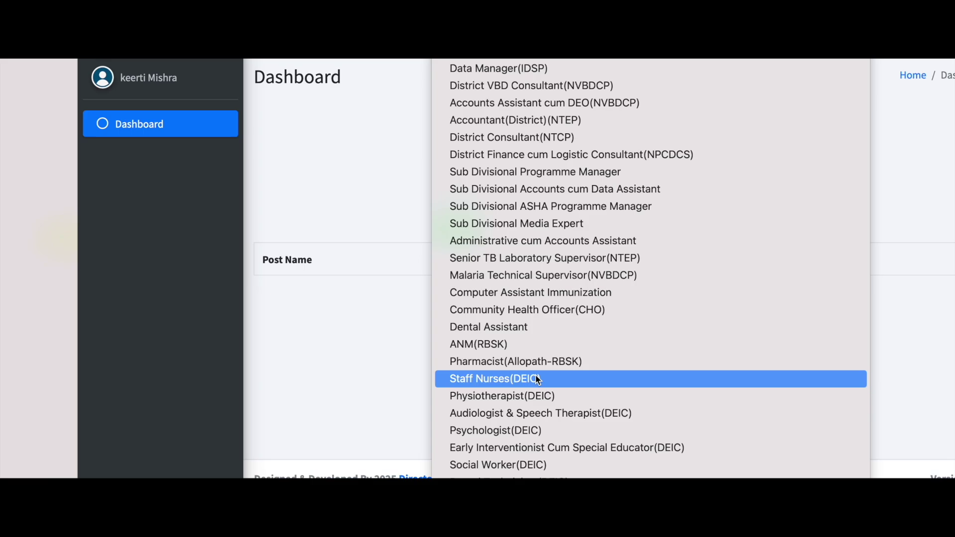
left_click(588, 311)
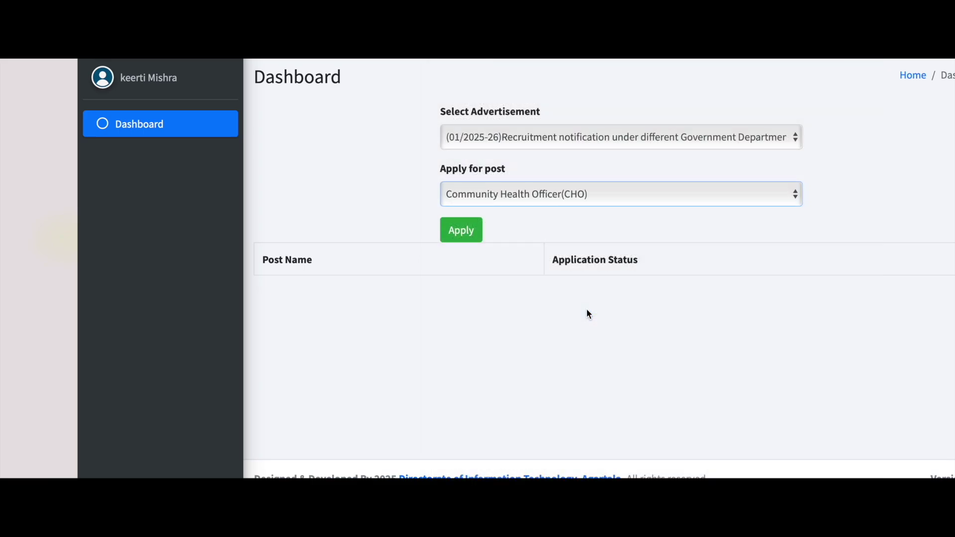
left_click(458, 232)
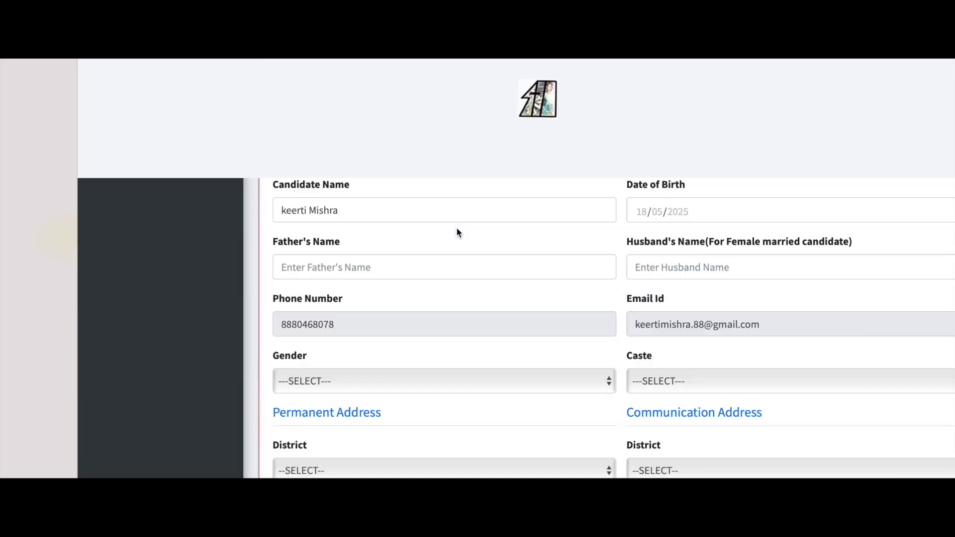
scroll(582, 296, "down", 6)
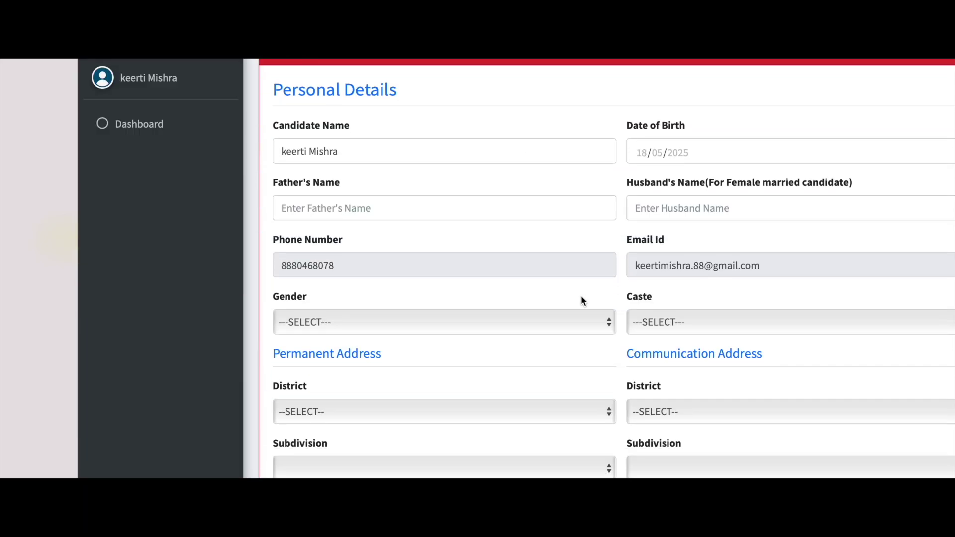
scroll(581, 296, "down", 1)
scroll(581, 296, "up", 4)
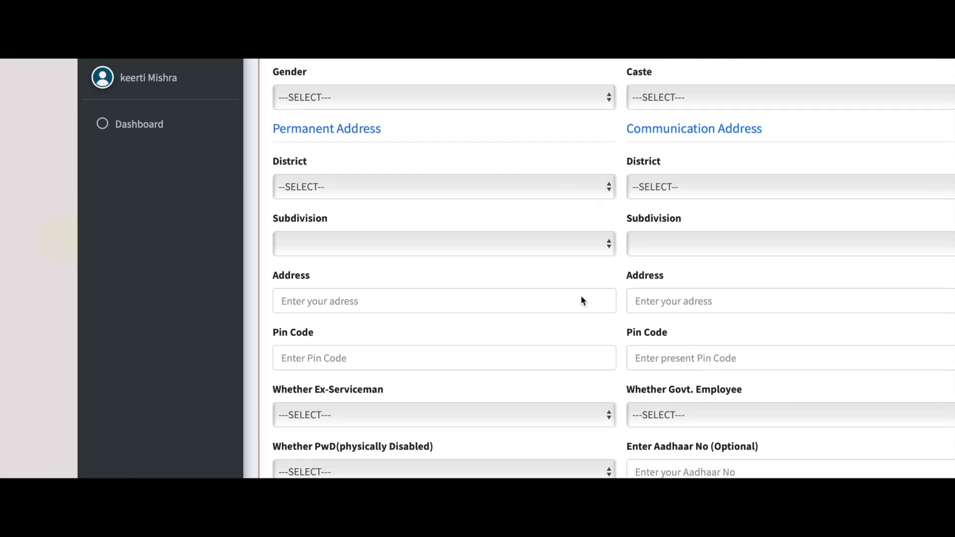
scroll(581, 295, "up", 3)
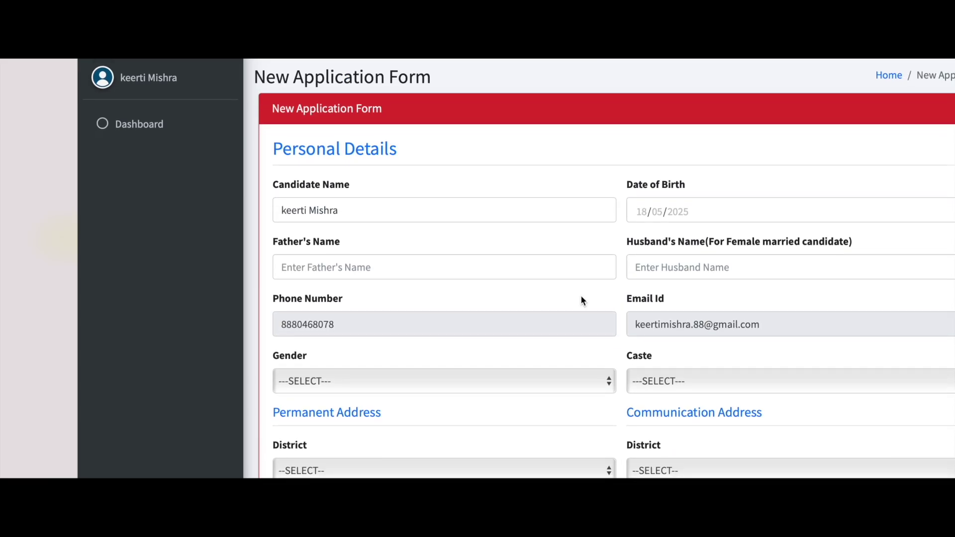
Look over the new application form, examining the Father's Name, Husband's Name, Date of Birth and Phone Number fields under Personal Details
scroll(747, 322, "down", 7)
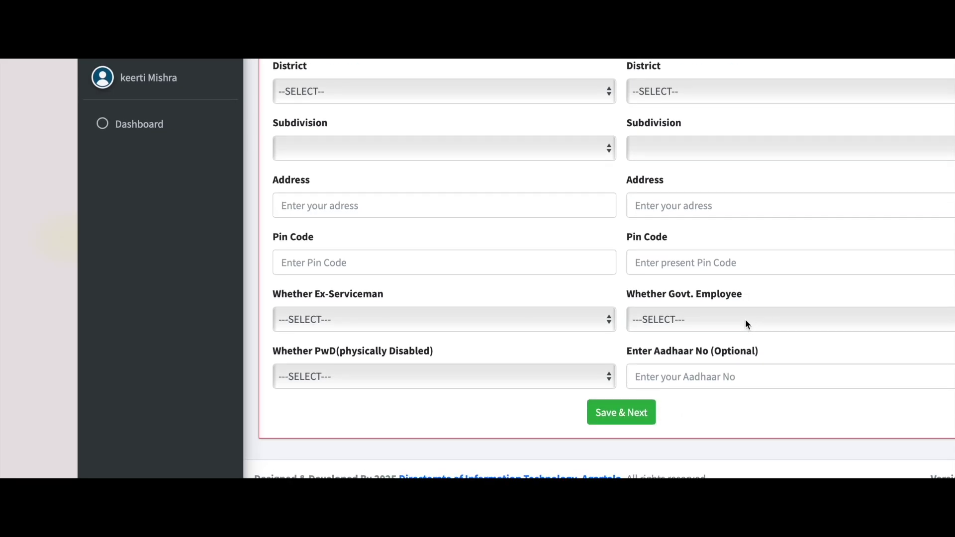
scroll(746, 323, "up", 7)
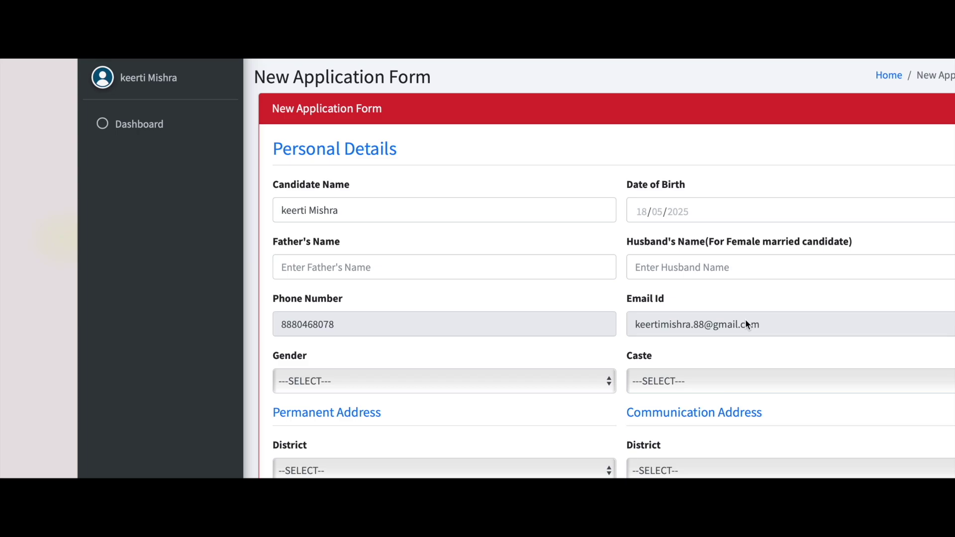
left_click(700, 267)
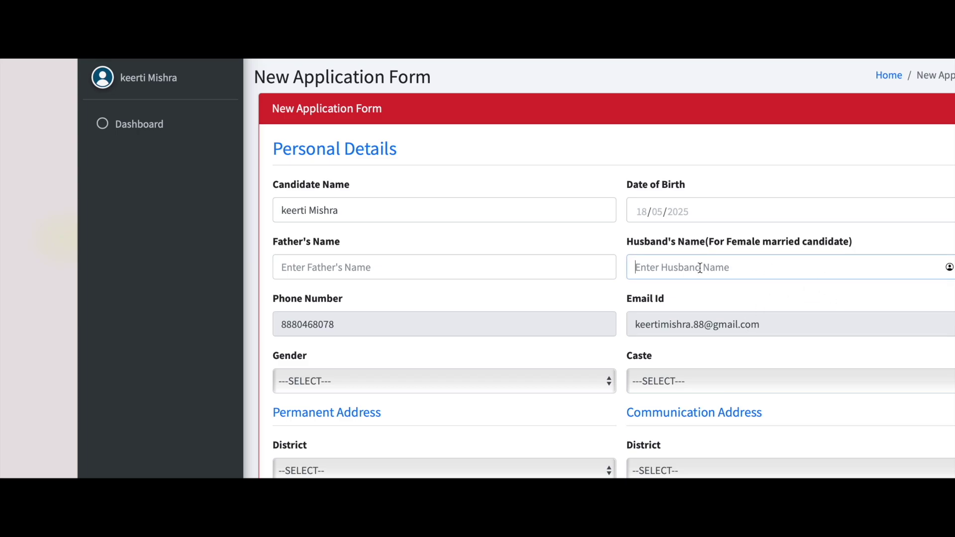
left_click(409, 267)
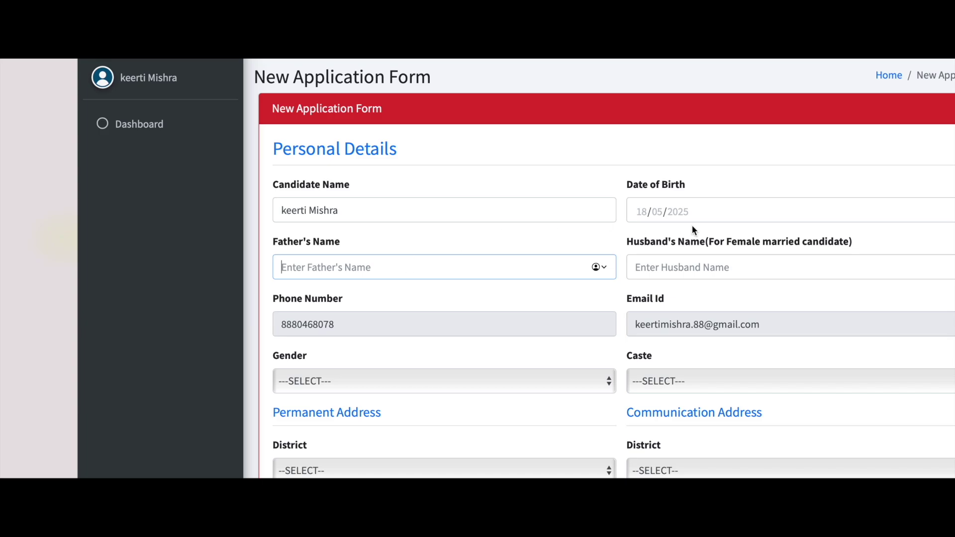
left_click(682, 211)
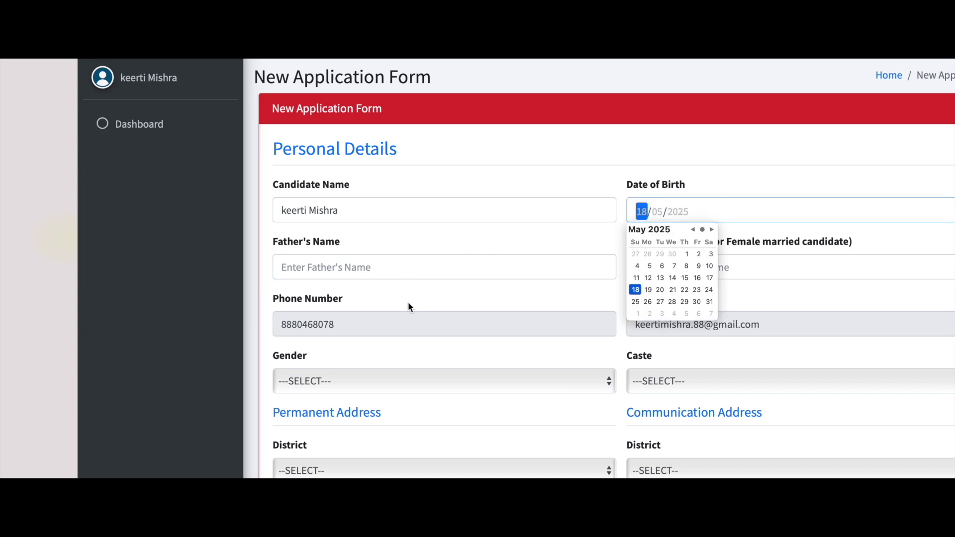
left_click(396, 325)
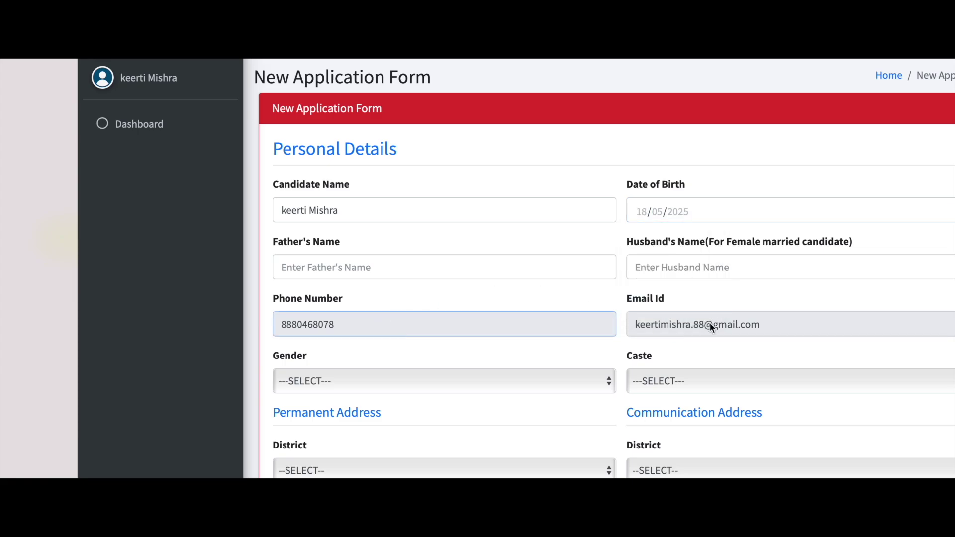
View the available Gender and Caste options in Personal Details without choosing any
scroll(711, 326, "down", 3)
left_click(409, 215)
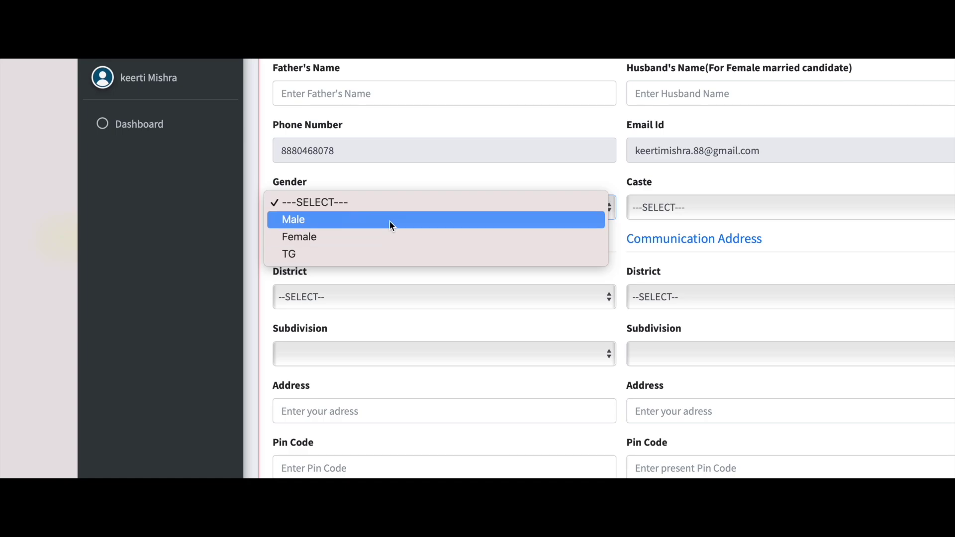
left_click(688, 207)
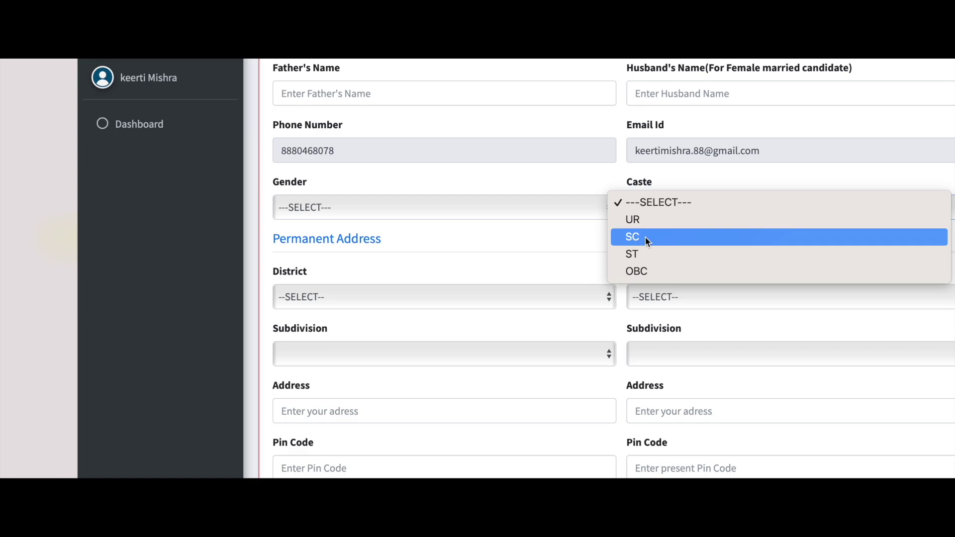
left_click(585, 305)
View the district choices for the Permanent Address and the Communication Address, leaving both unselected
left_click(584, 303)
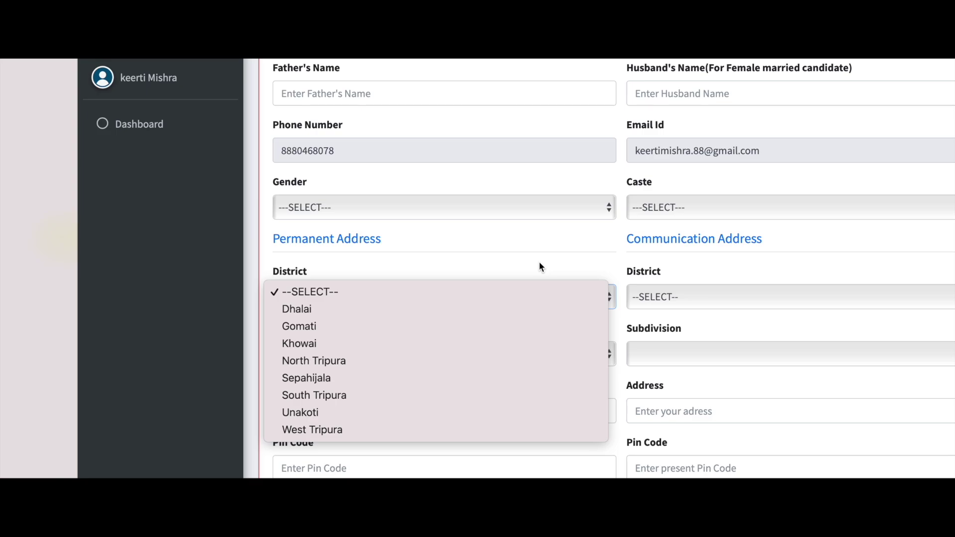
left_click(357, 267)
left_click(647, 297)
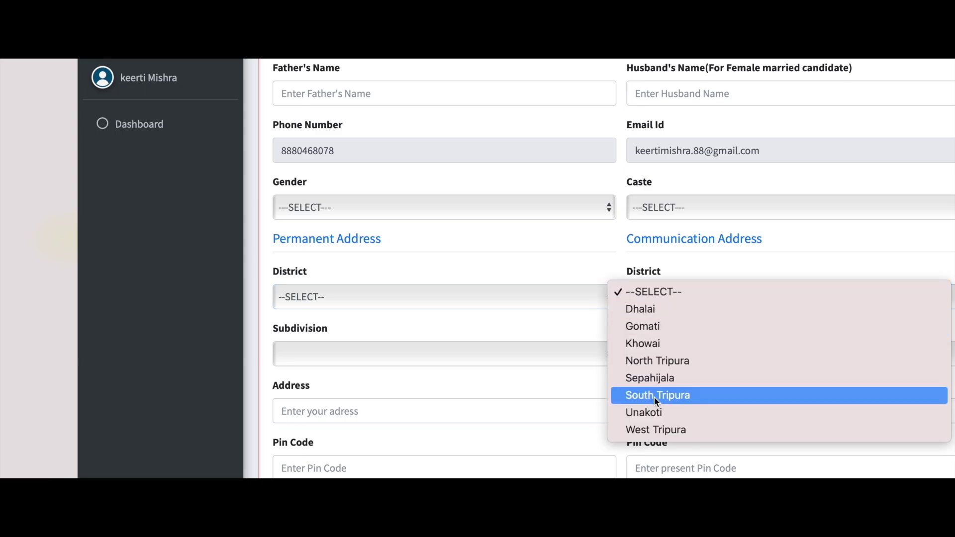
left_click(511, 256)
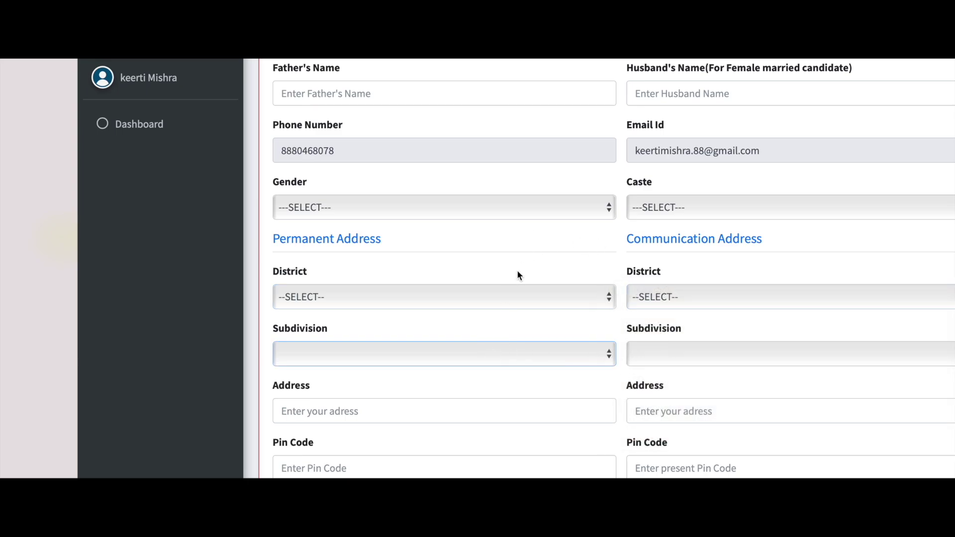
scroll(517, 271, "down", 4)
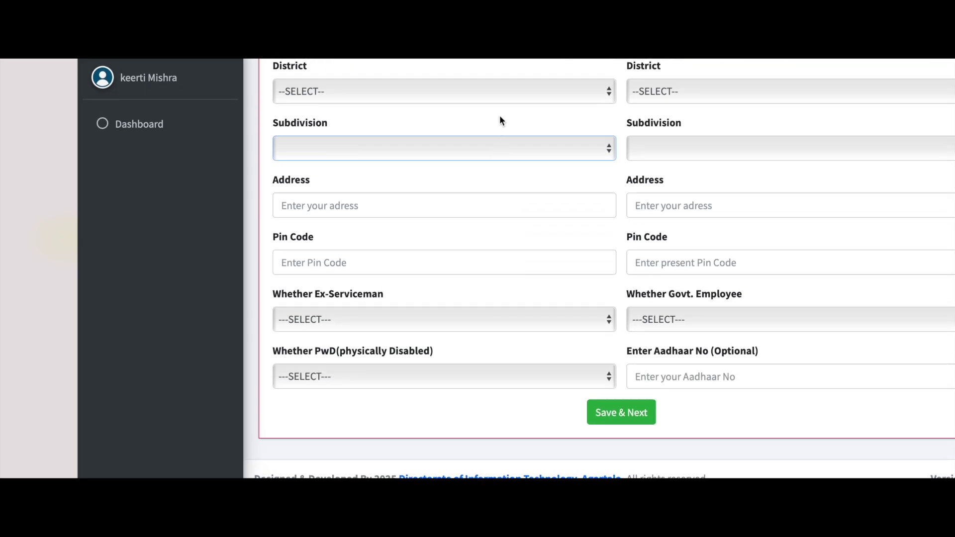
left_click(503, 94)
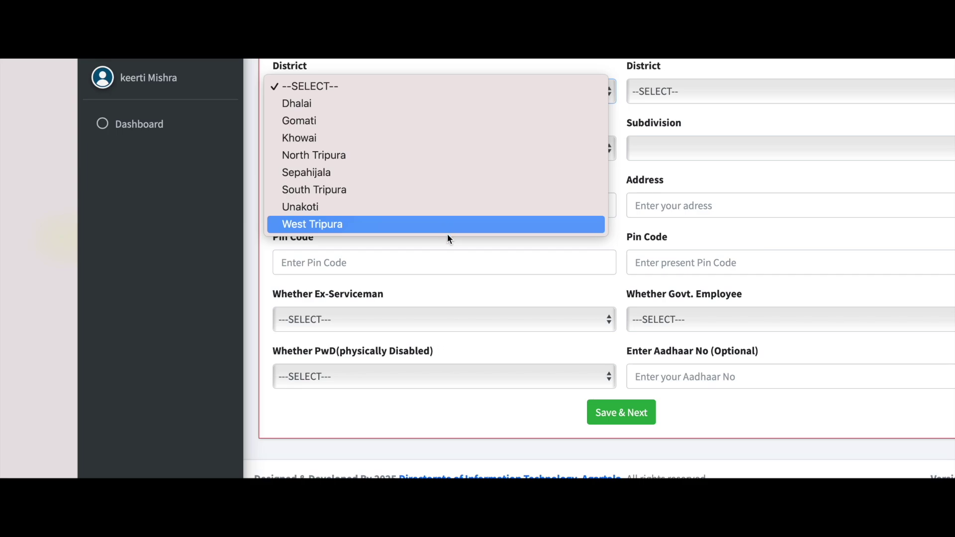
left_click(472, 251)
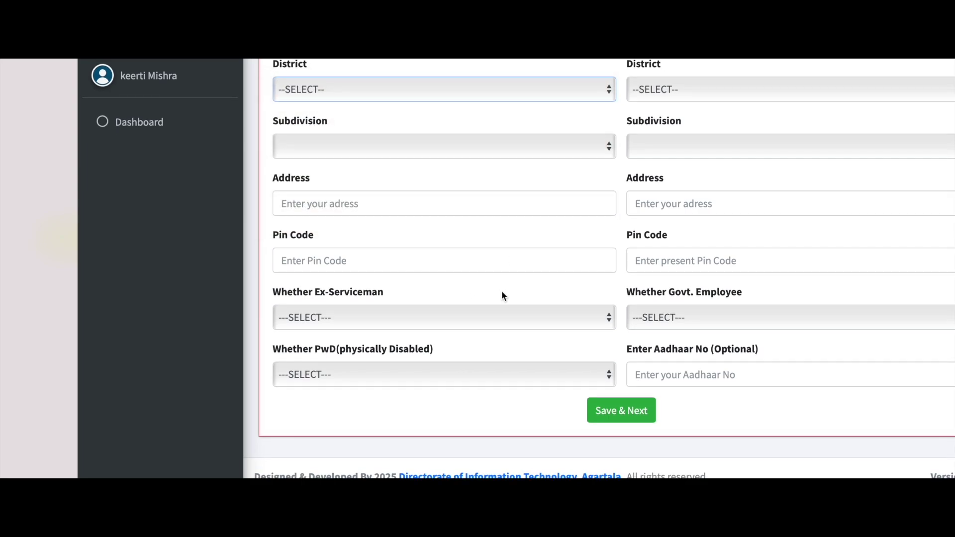
Set Whether Ex-Serviceman to No and view the Whether Govt. Employee options
left_click(691, 265)
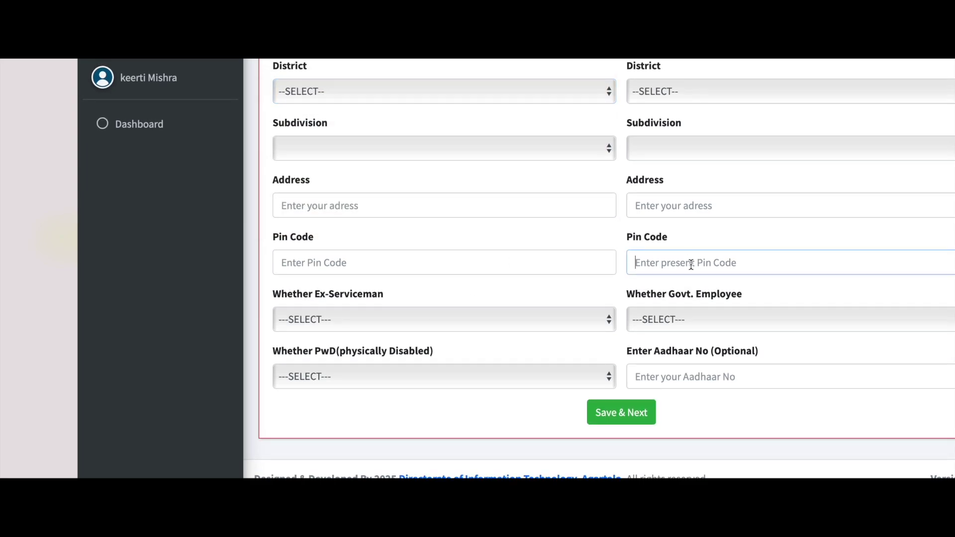
left_click(544, 318)
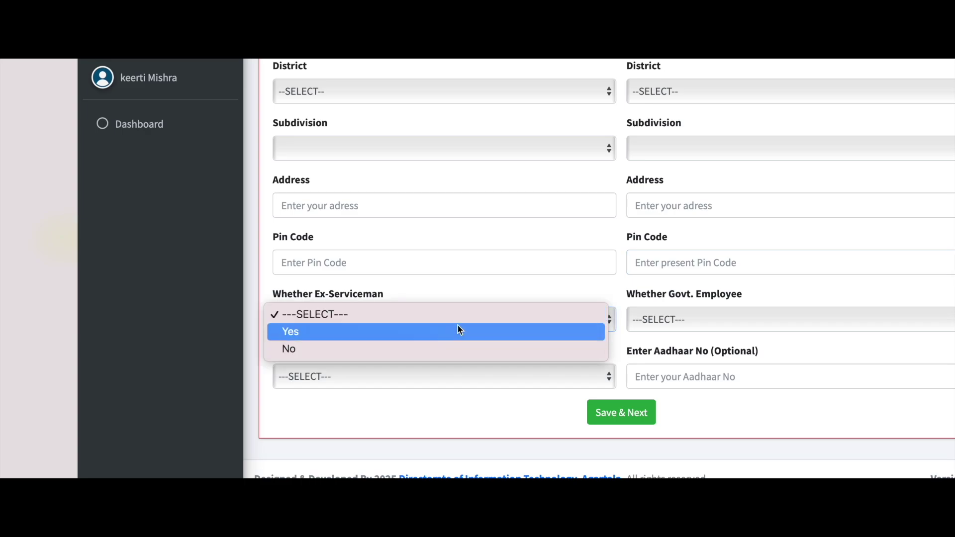
left_click(413, 349)
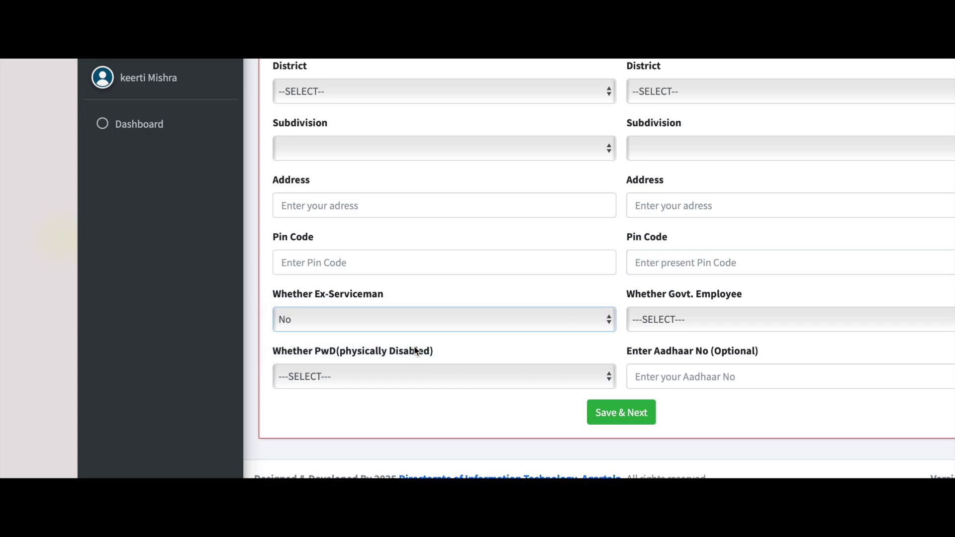
left_click(690, 327)
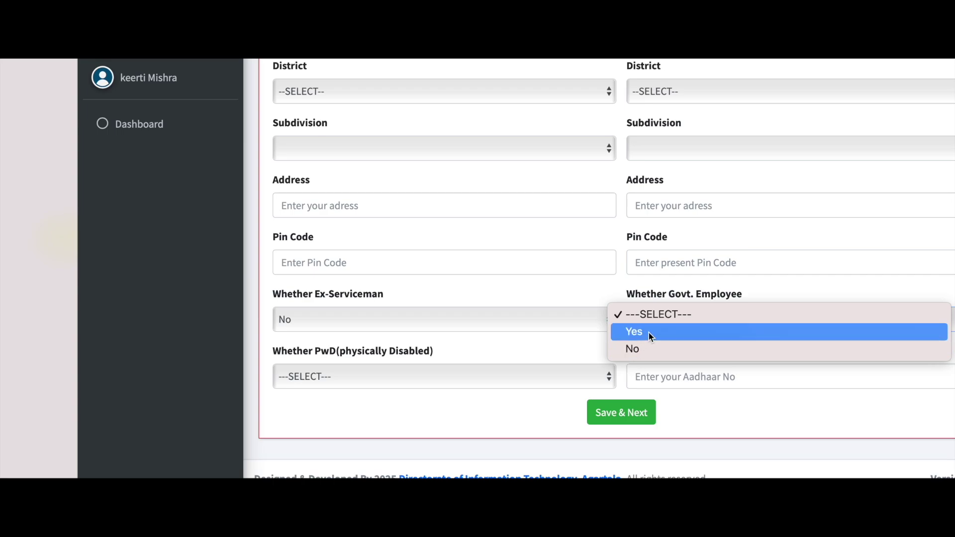
left_click(481, 322)
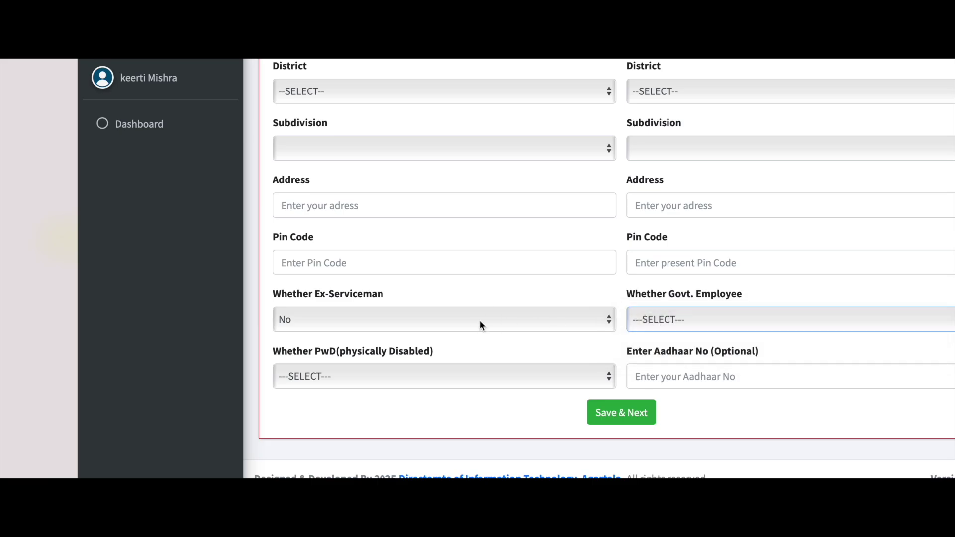
Try to save the incomplete application form and examine which personal and address fields are required
left_click(628, 417)
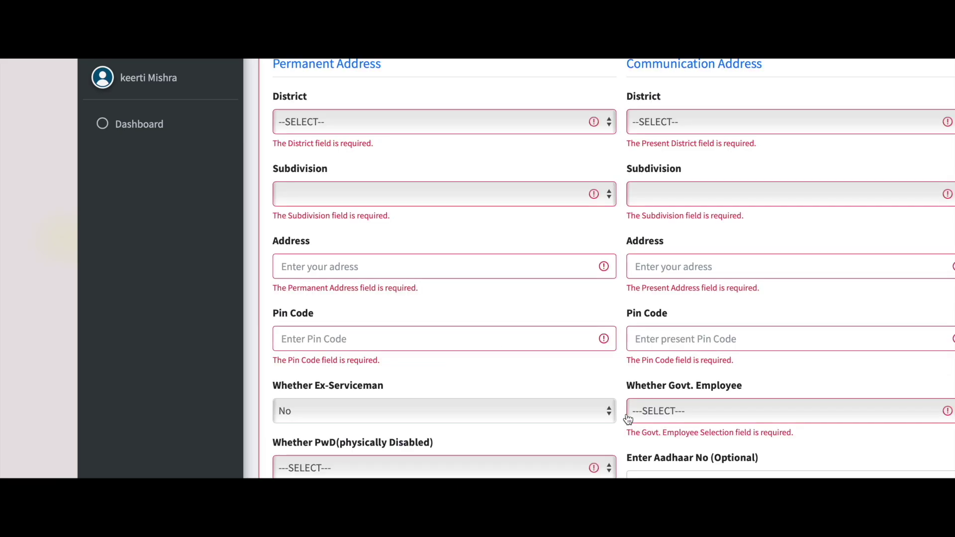
scroll(514, 199, "up", 10)
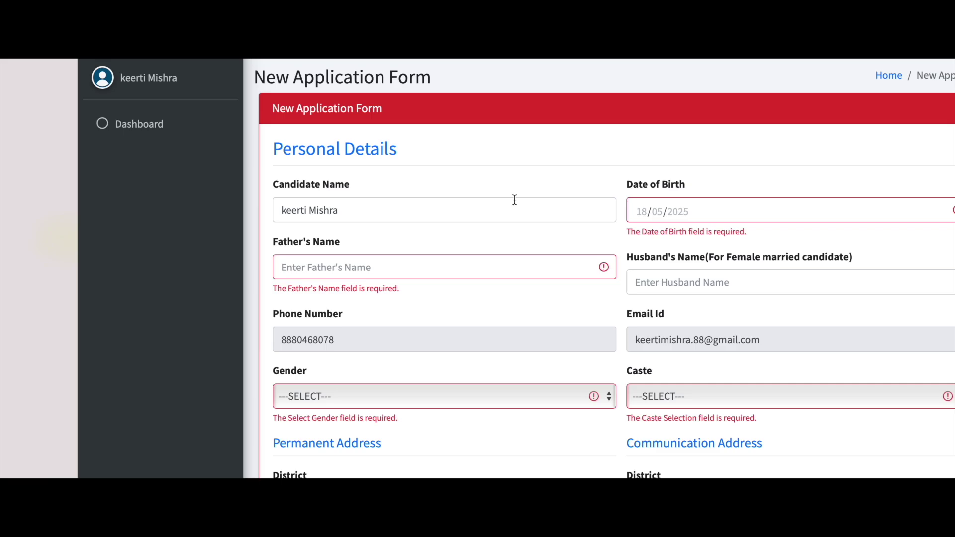
scroll(702, 246, "down", 3)
scroll(700, 247, "up", 3)
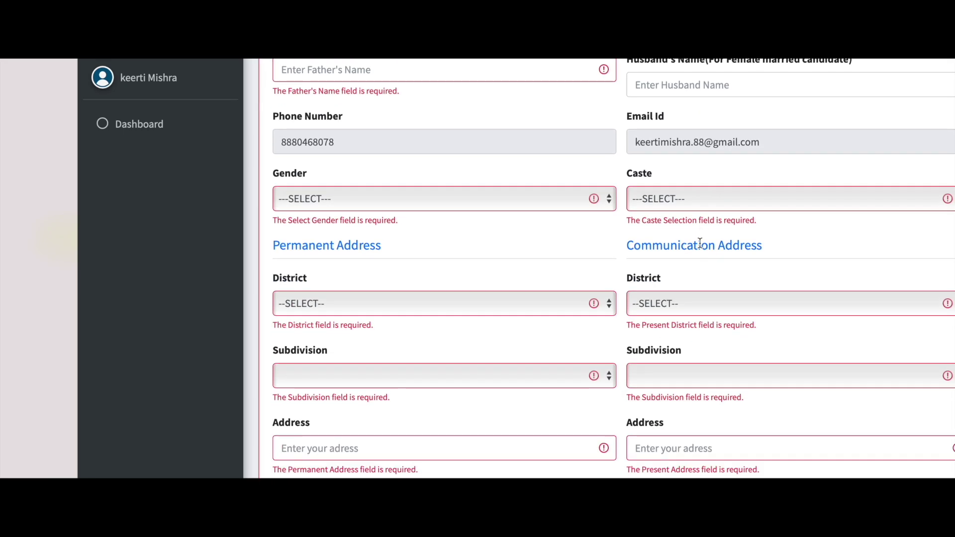
scroll(700, 243, "down", 6)
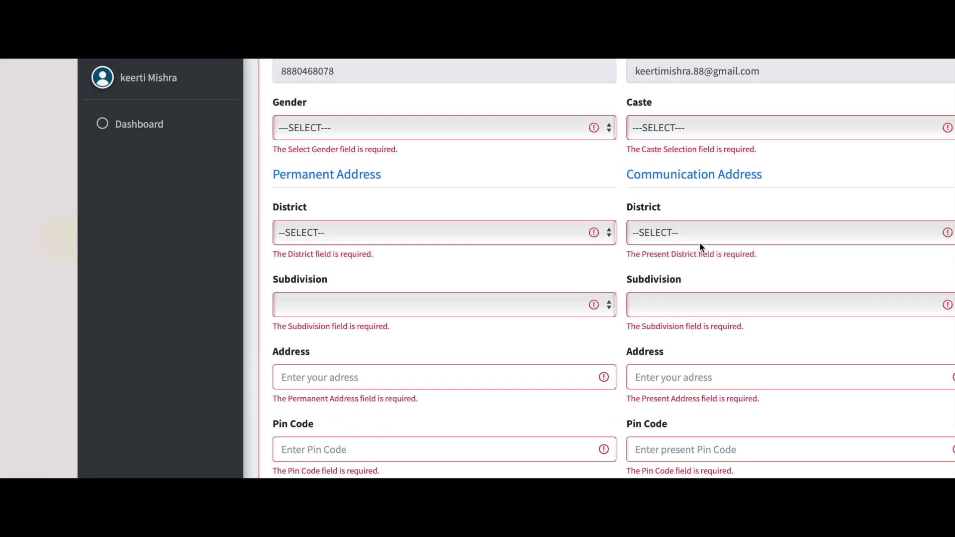
scroll(700, 243, "up", 1)
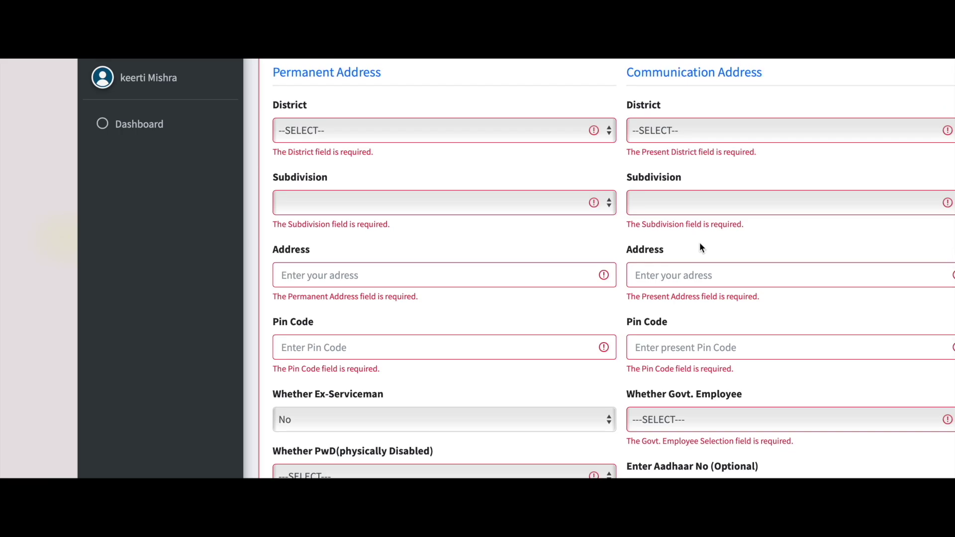
scroll(700, 244, "up", 6)
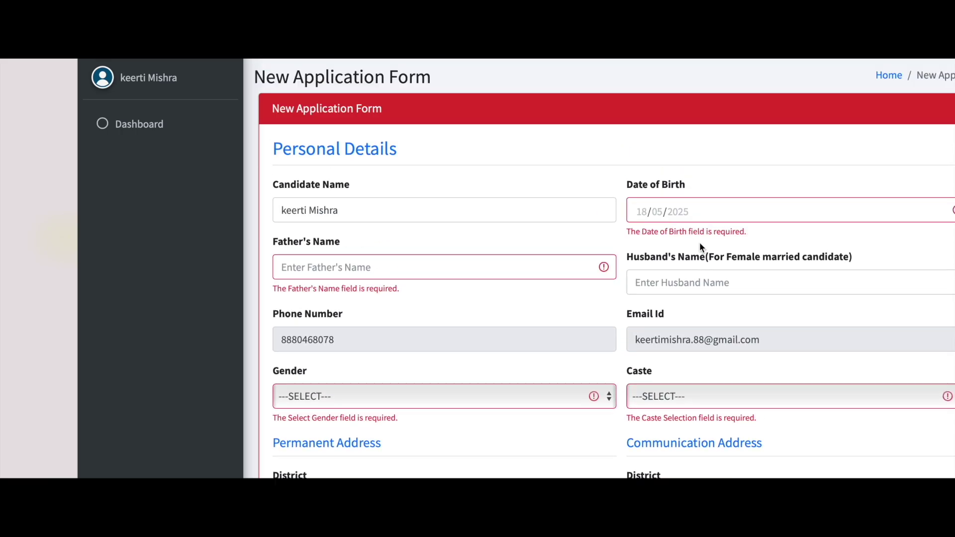
scroll(754, 240, "down", 8)
scroll(754, 244, "up", 1)
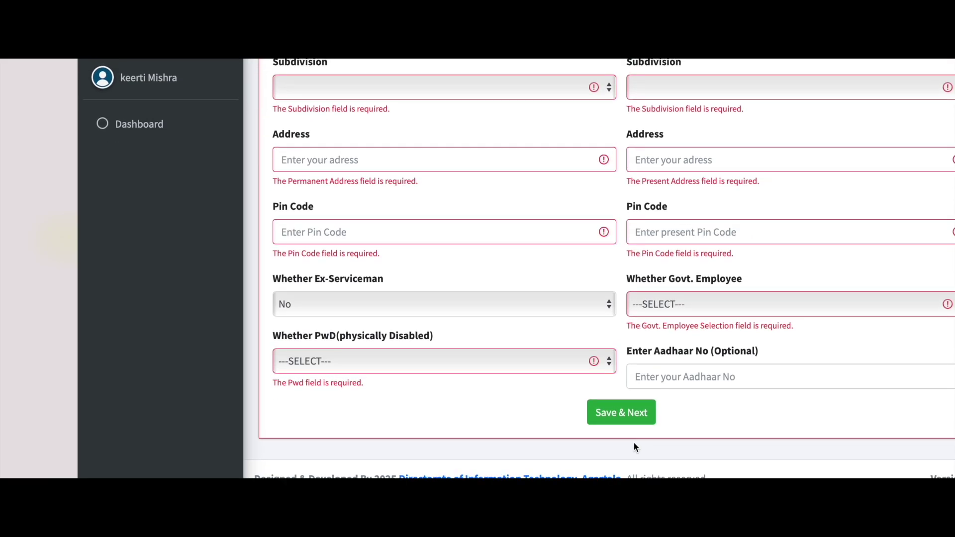
left_click(631, 417)
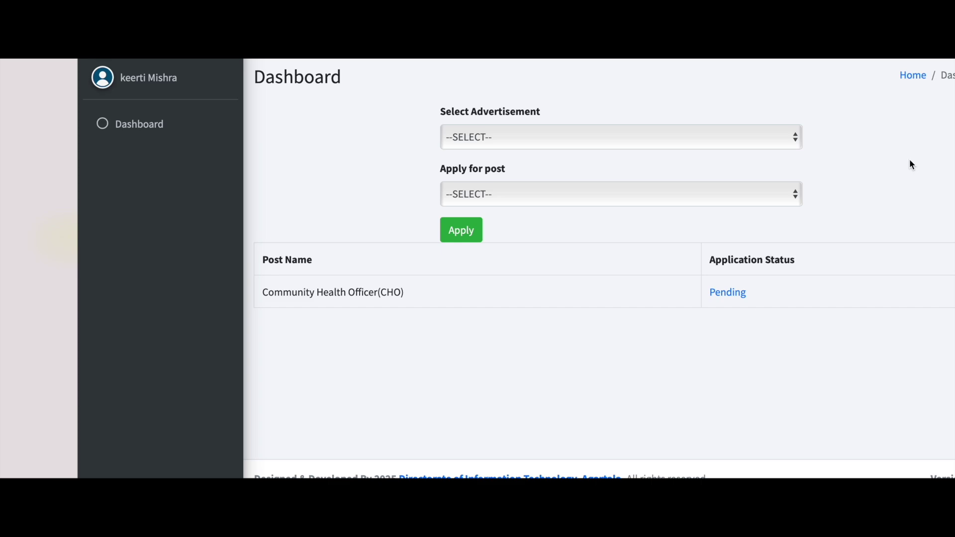
Choose the advertisement "(01/2025-26)Recruitment notification under different Government Department and PSUs" and look through its list of posts
left_click(783, 131)
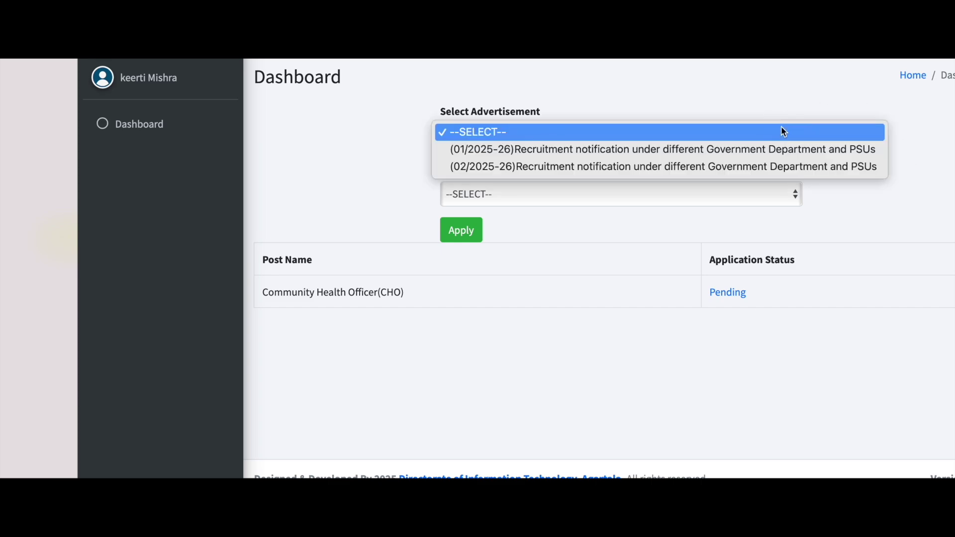
left_click(739, 153)
left_click(710, 196)
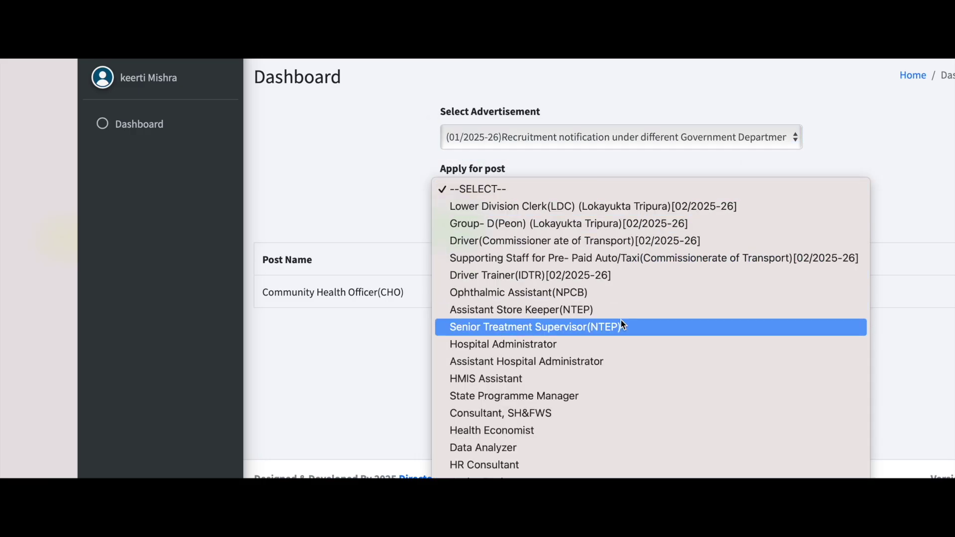
scroll(622, 323, "down", 5)
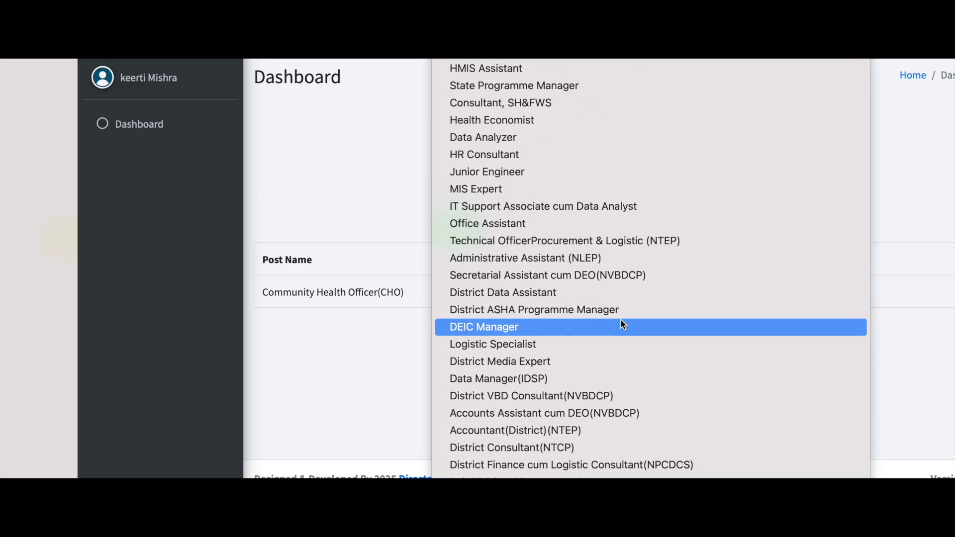
scroll(621, 321, "down", 10)
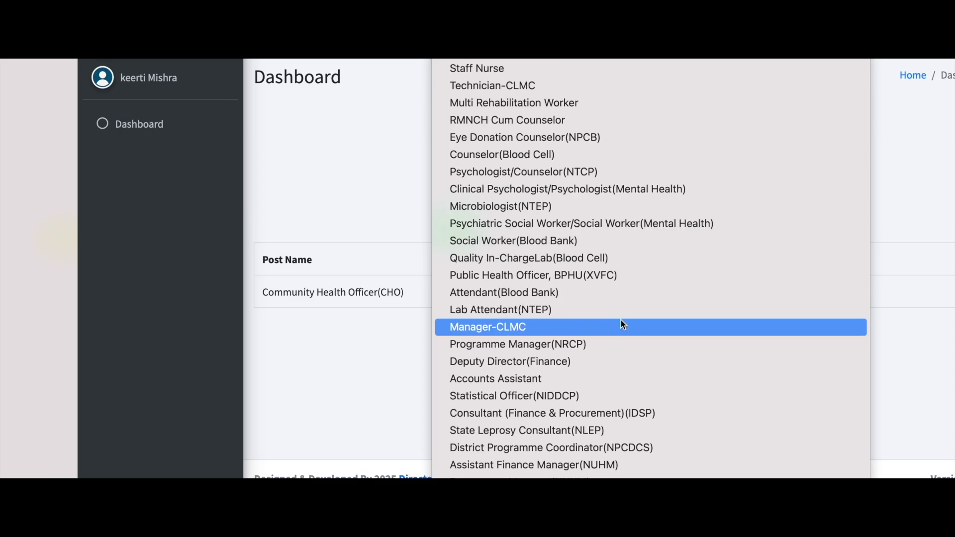
scroll(621, 321, "up", 10)
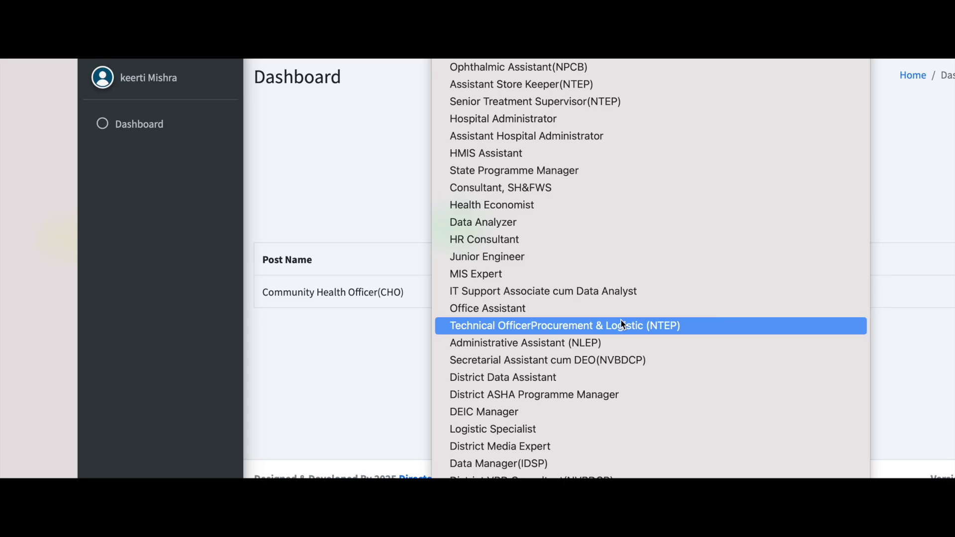
left_click(390, 144)
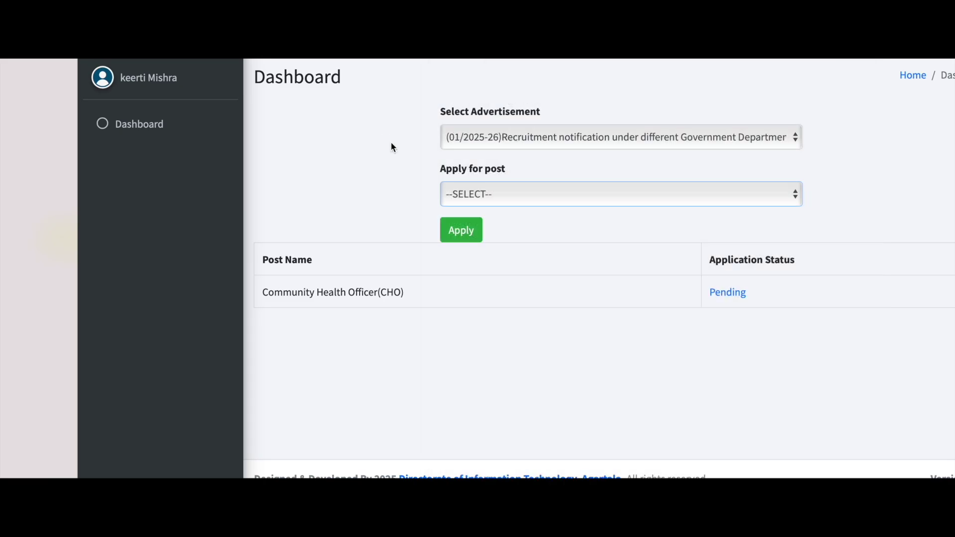
Reload the dashboard, choose ANM(RBSK) as the post and try to apply without selecting an advertisement
key("super+r")
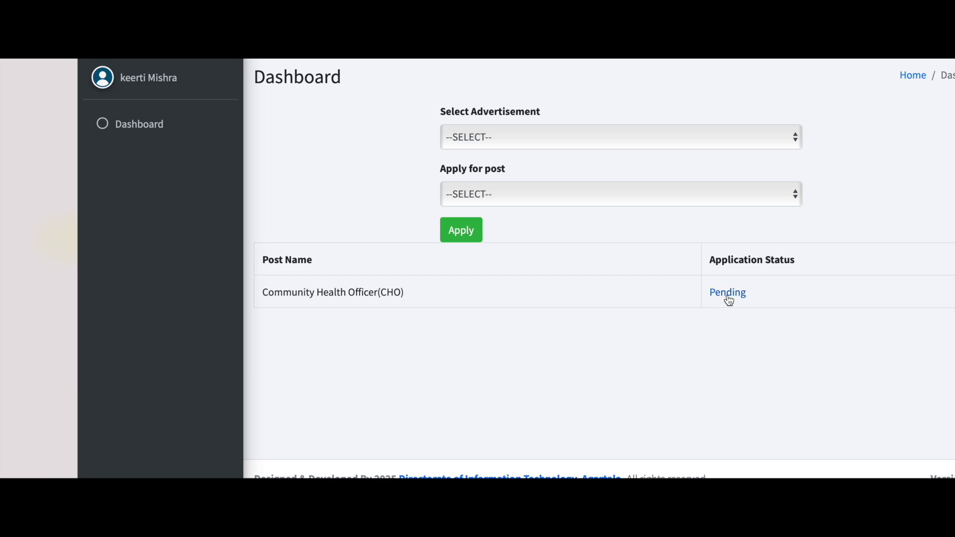
left_click(469, 194)
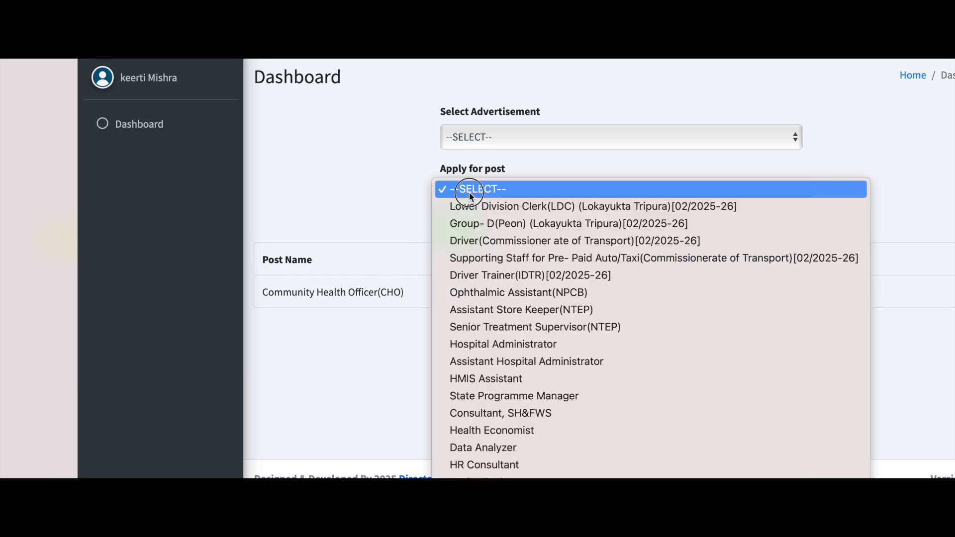
scroll(484, 390, "down", 5)
scroll(486, 396, "down", 7)
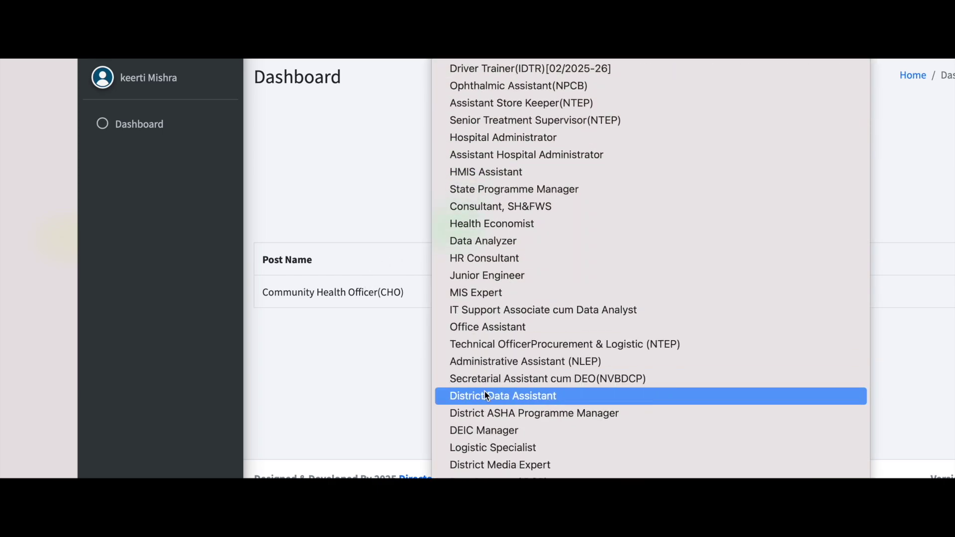
scroll(485, 392, "down", 3)
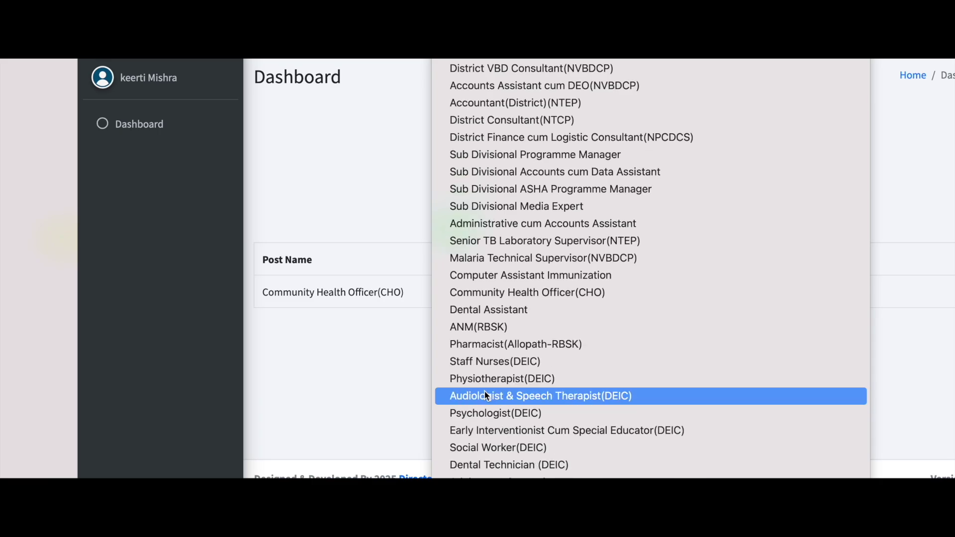
left_click(478, 328)
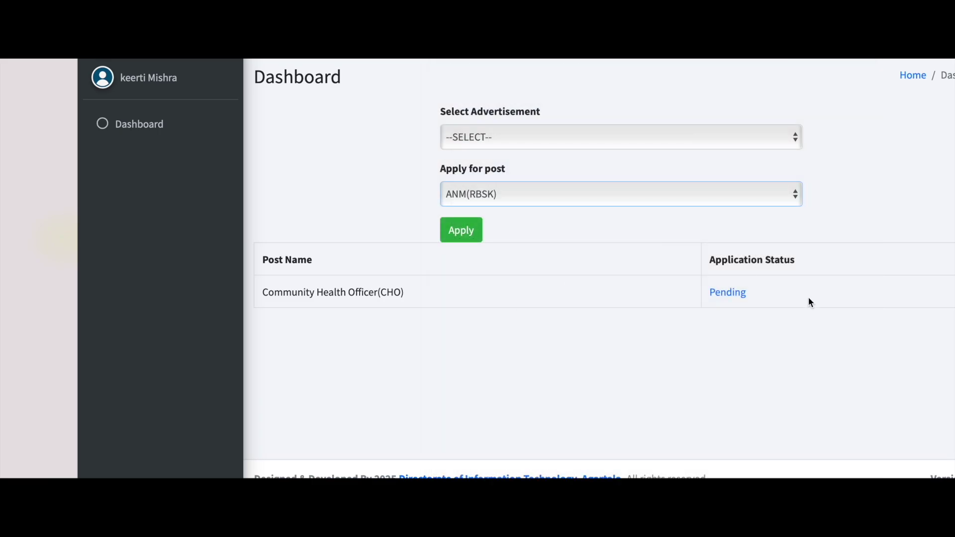
left_click(474, 238)
left_click(461, 228)
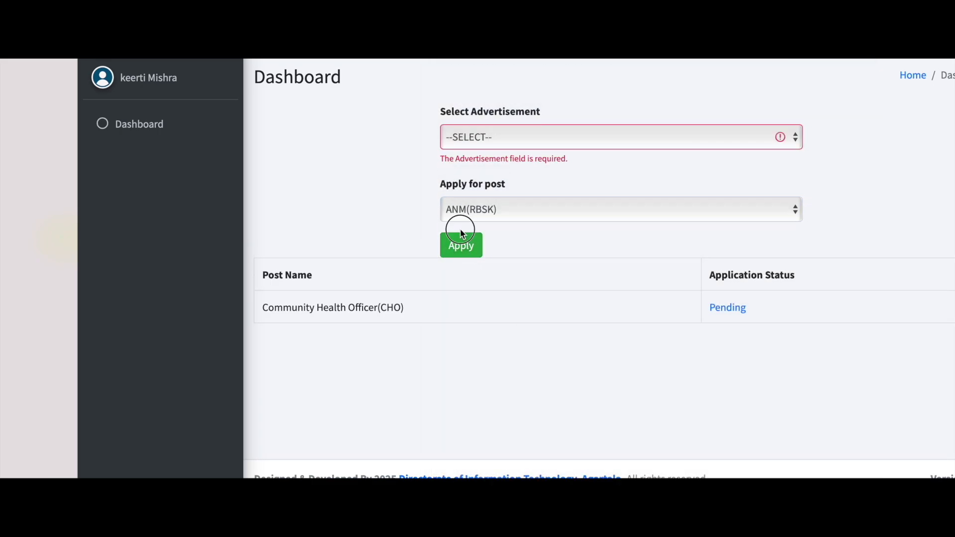
Select the advertisement "(01/2025-26)Recruitment notification under different Government Department and PSUs" and apply for the chosen post
left_click(536, 134)
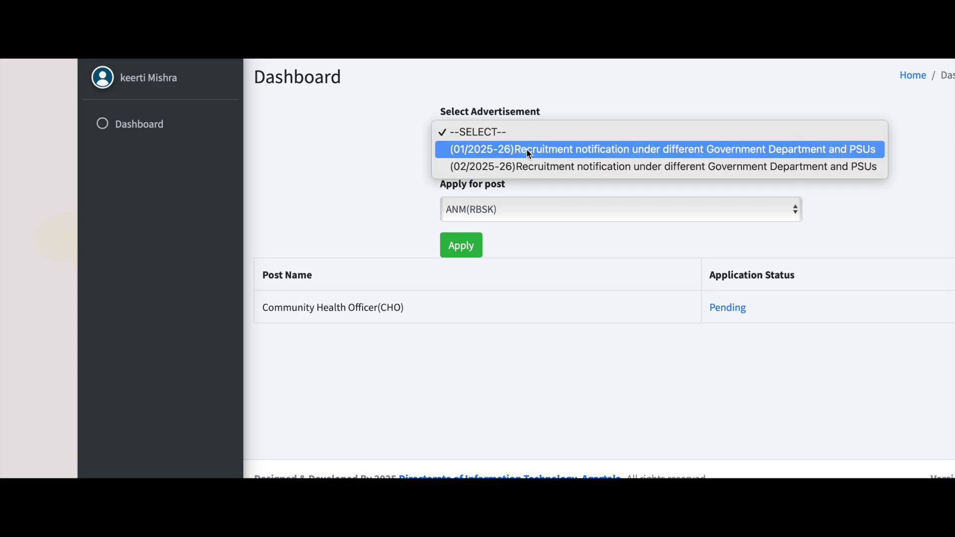
left_click(526, 148)
left_click(464, 250)
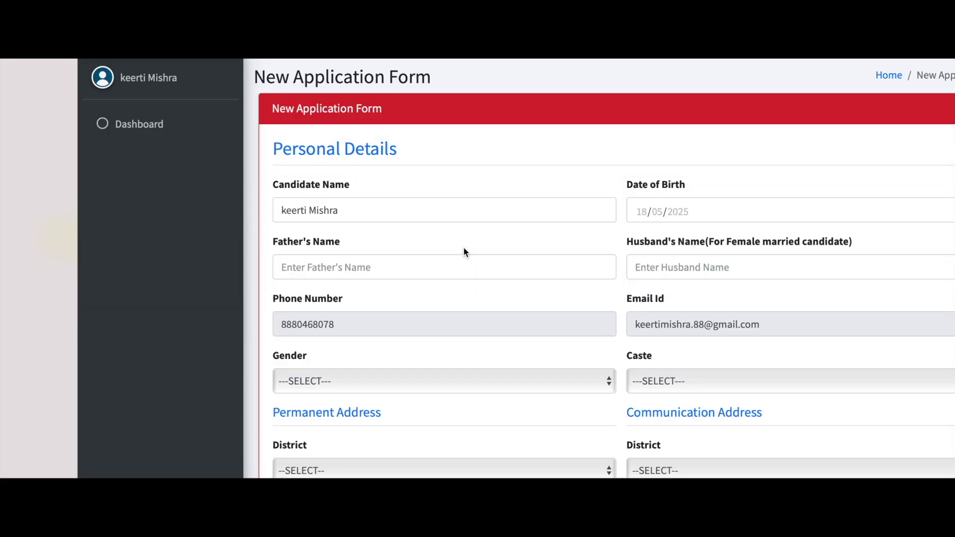
Look through the new application form's personal details, address and eligibility fields for the ANM(RBSK) post
scroll(620, 282, "down", 8)
scroll(620, 282, "up", 9)
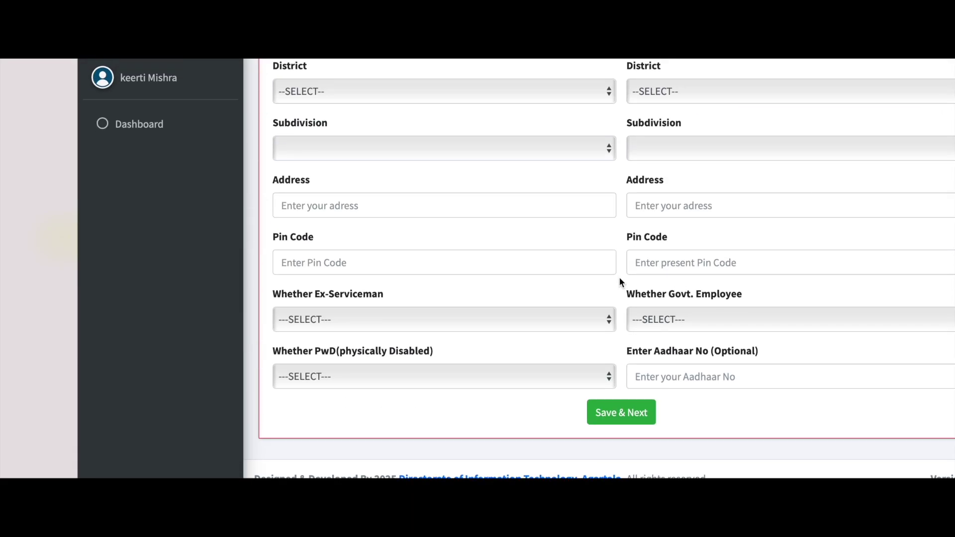
scroll(620, 282, "down", 1)
scroll(620, 282, "down", 8)
scroll(620, 282, "up", 9)
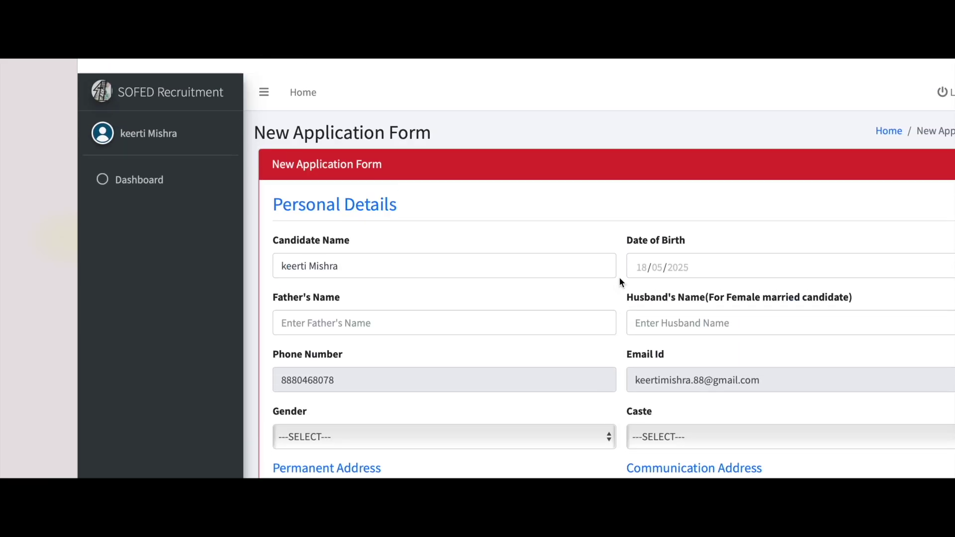
scroll(620, 282, "down", 1)
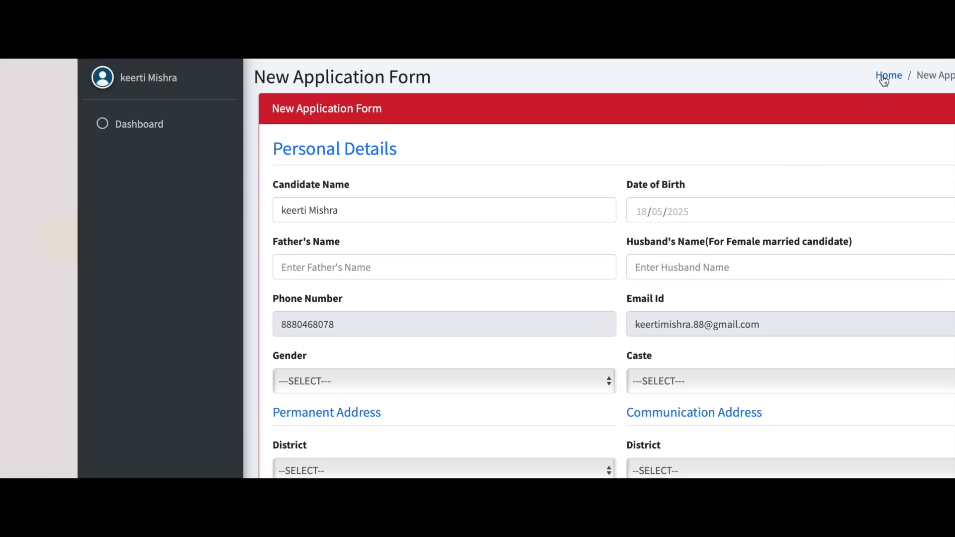
scroll(489, 222, "up", 1)
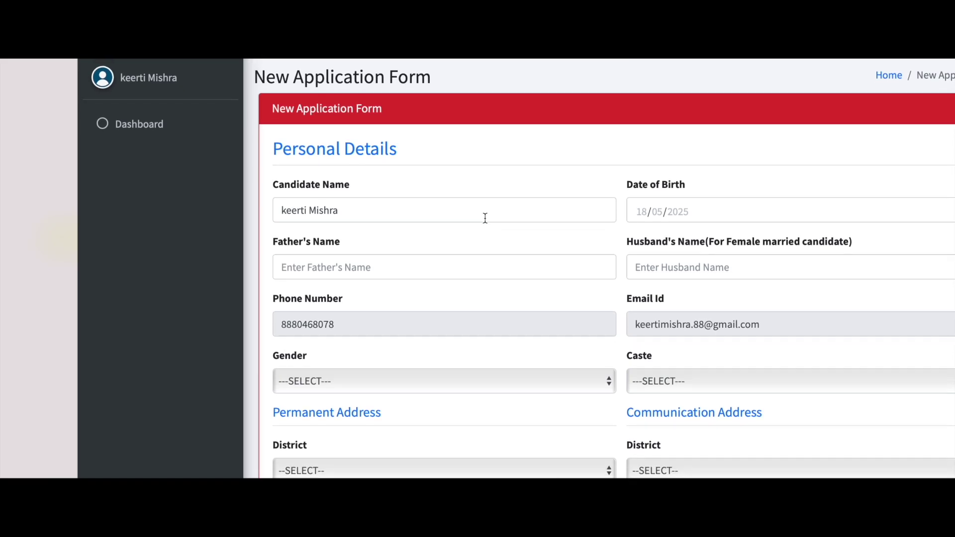